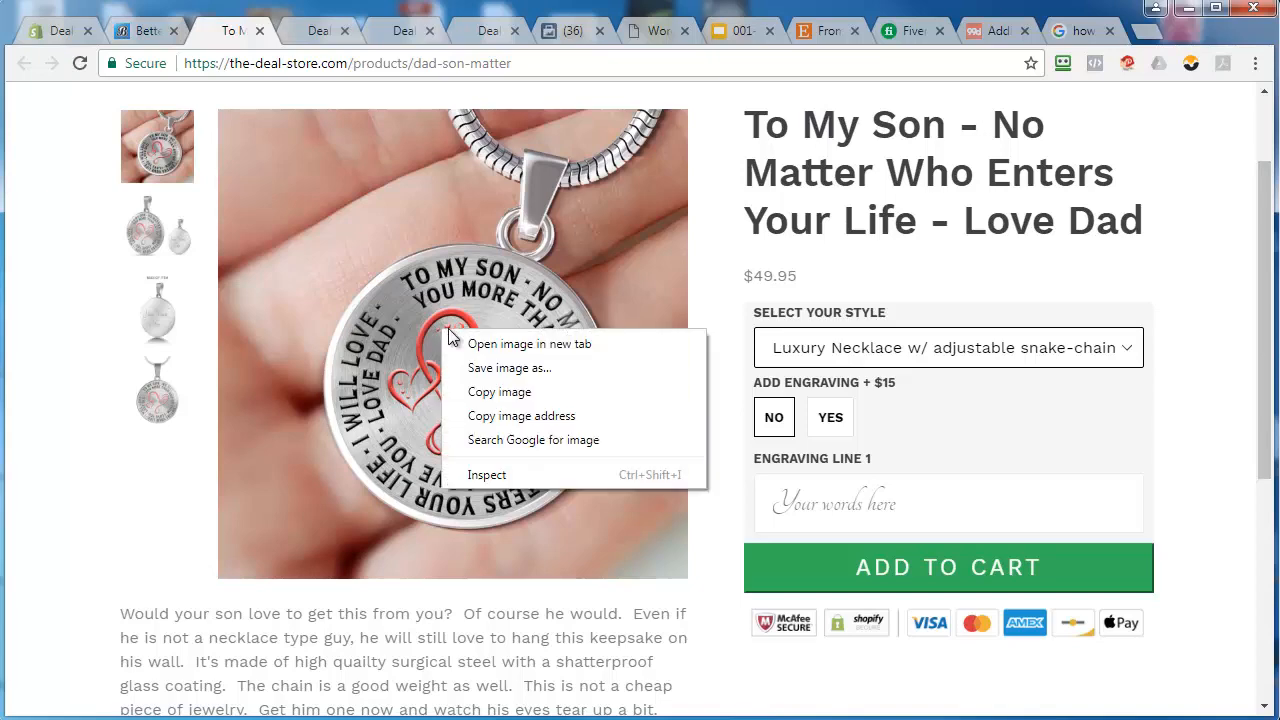
Save the pendant photo as a PNG in the family time subfolder "to my son - no matter who enters your life - love dad"
left_click(503, 368)
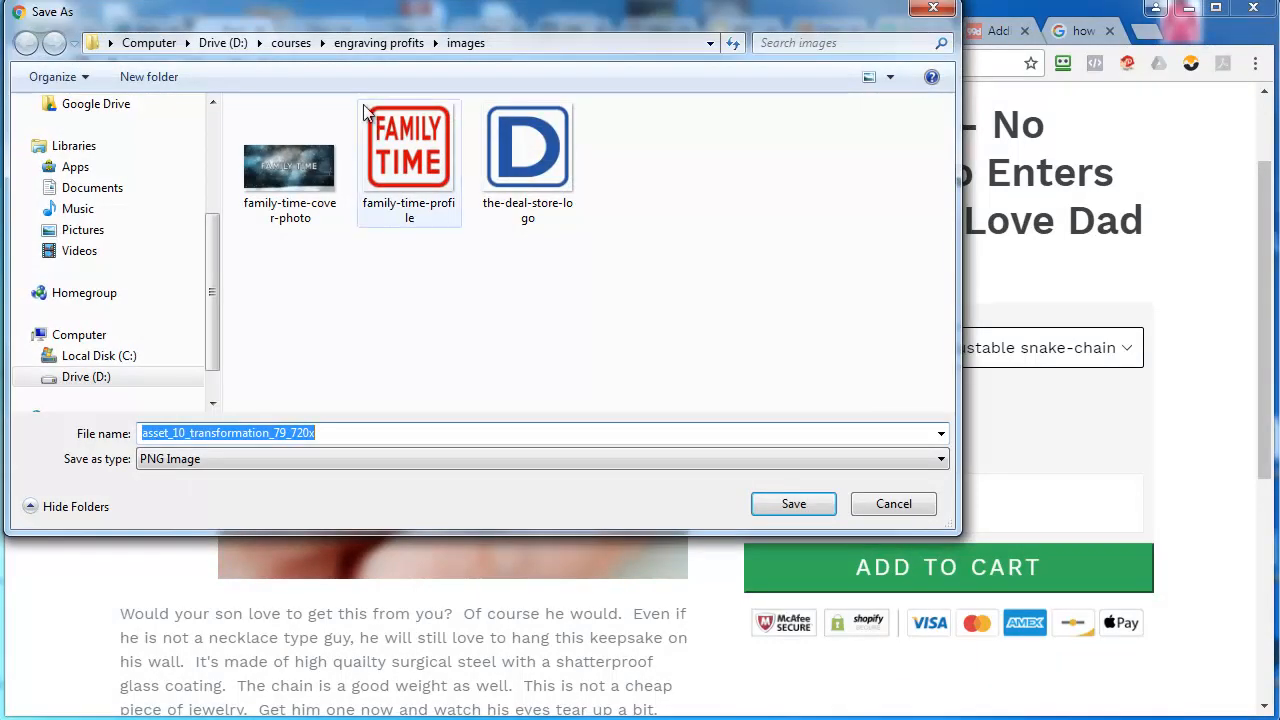
left_click(371, 43)
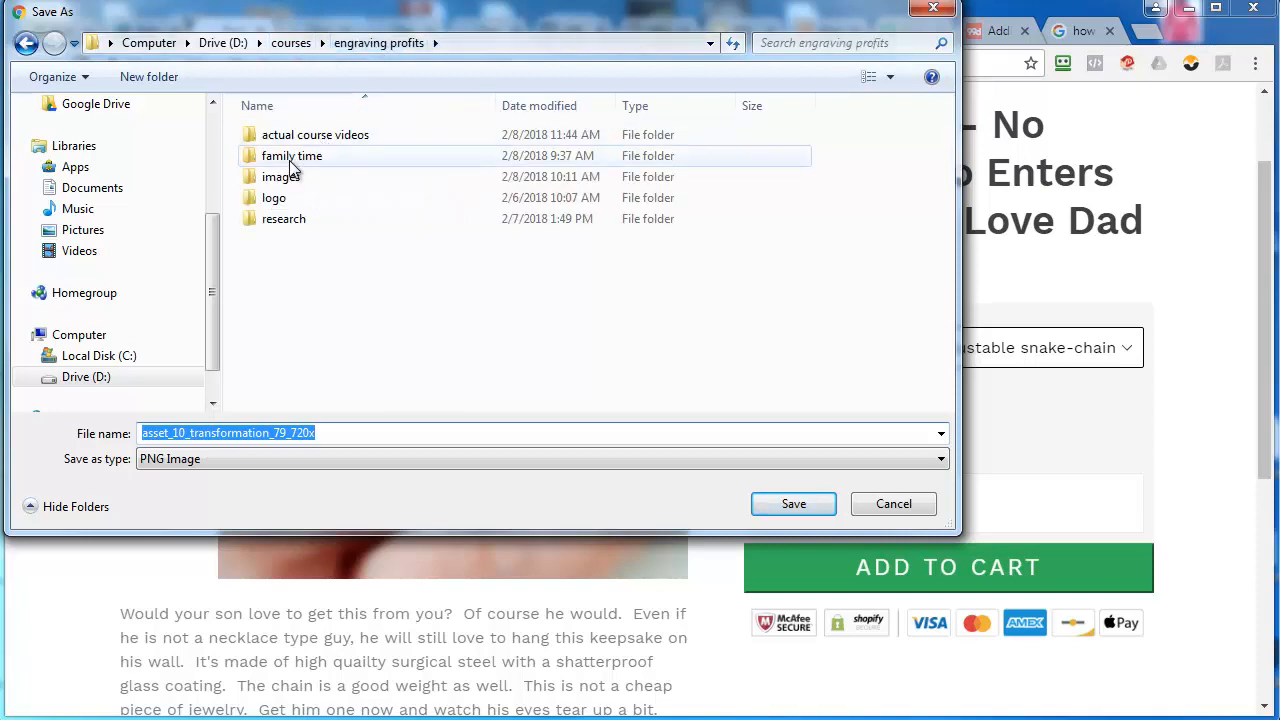
double_click(290, 158)
left_click_drag(357, 32, 451, 158)
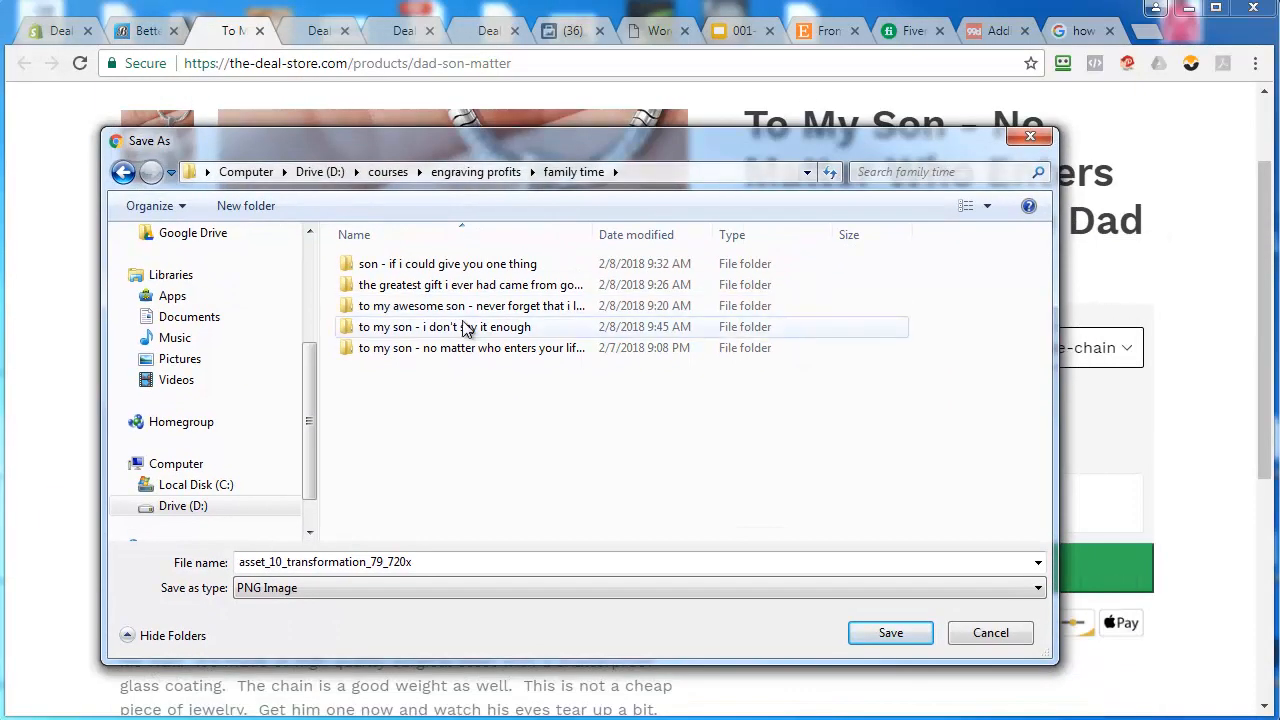
double_click(430, 350)
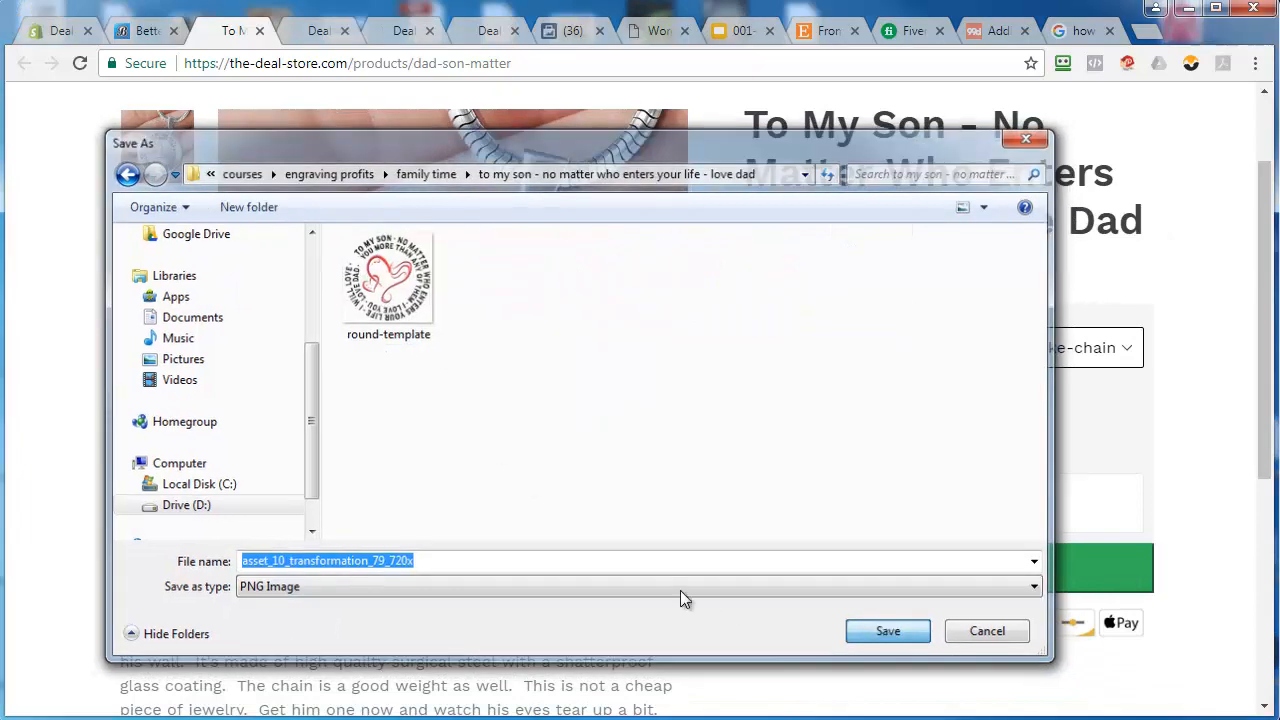
key("Return")
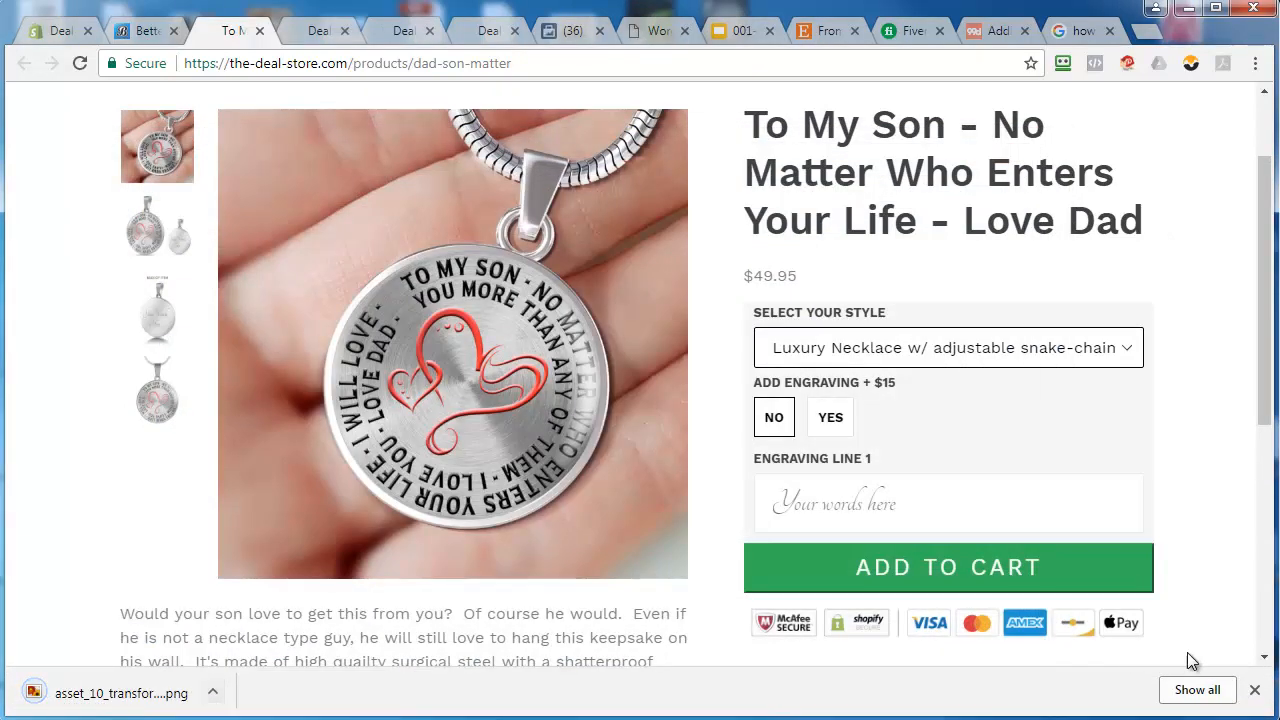
left_click(1254, 689)
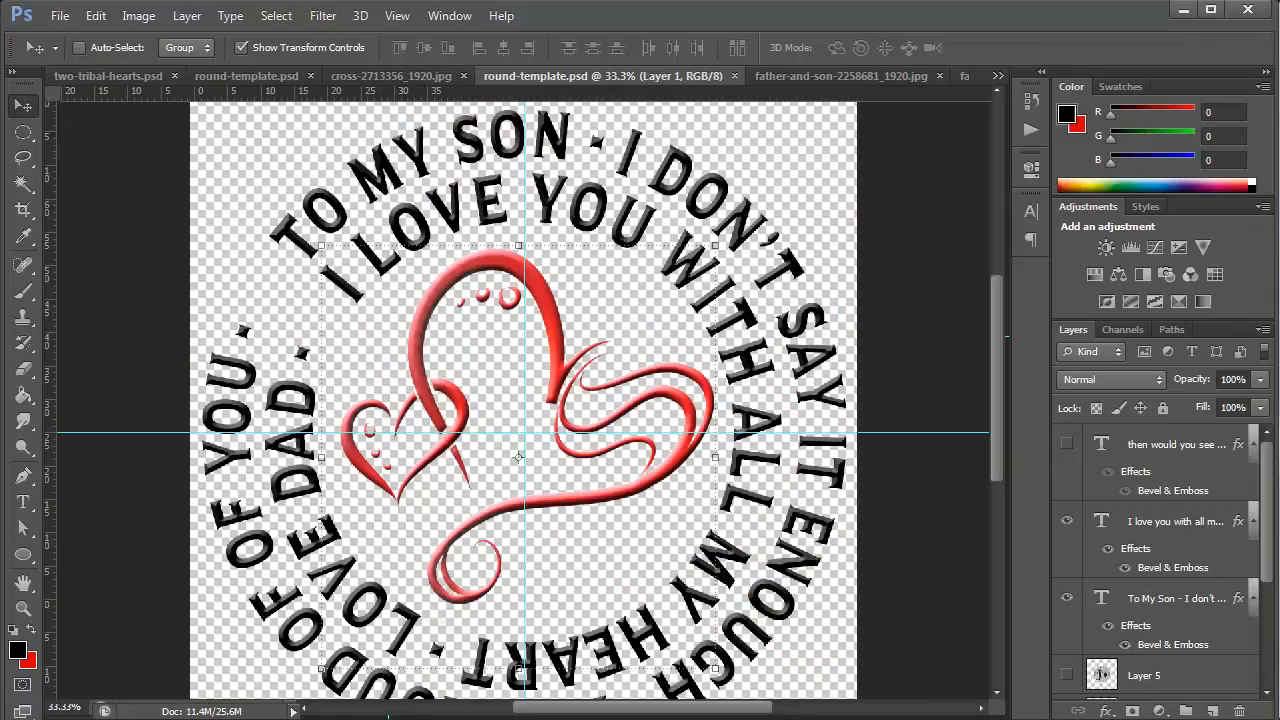
In Photoshop, open asset_10_transformation_79_720x.png from the "to my son - no matter who enters your life" folder inside family time
left_click(61, 16)
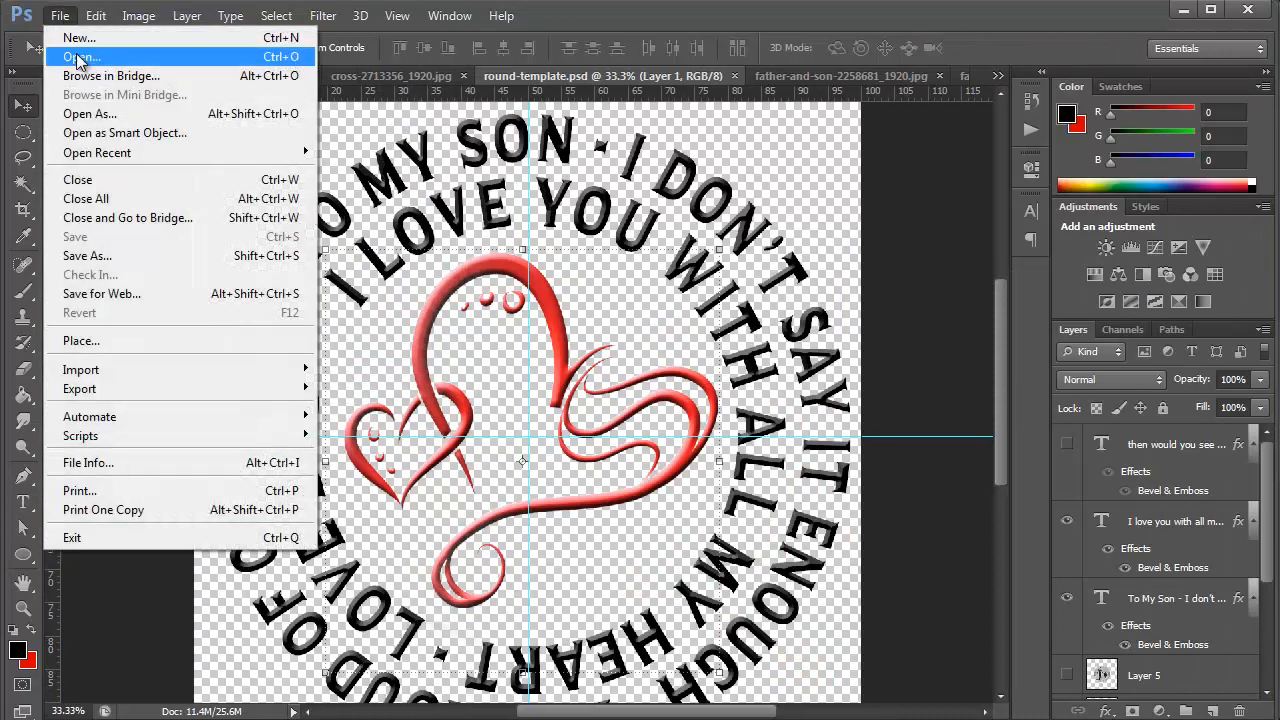
left_click(77, 56)
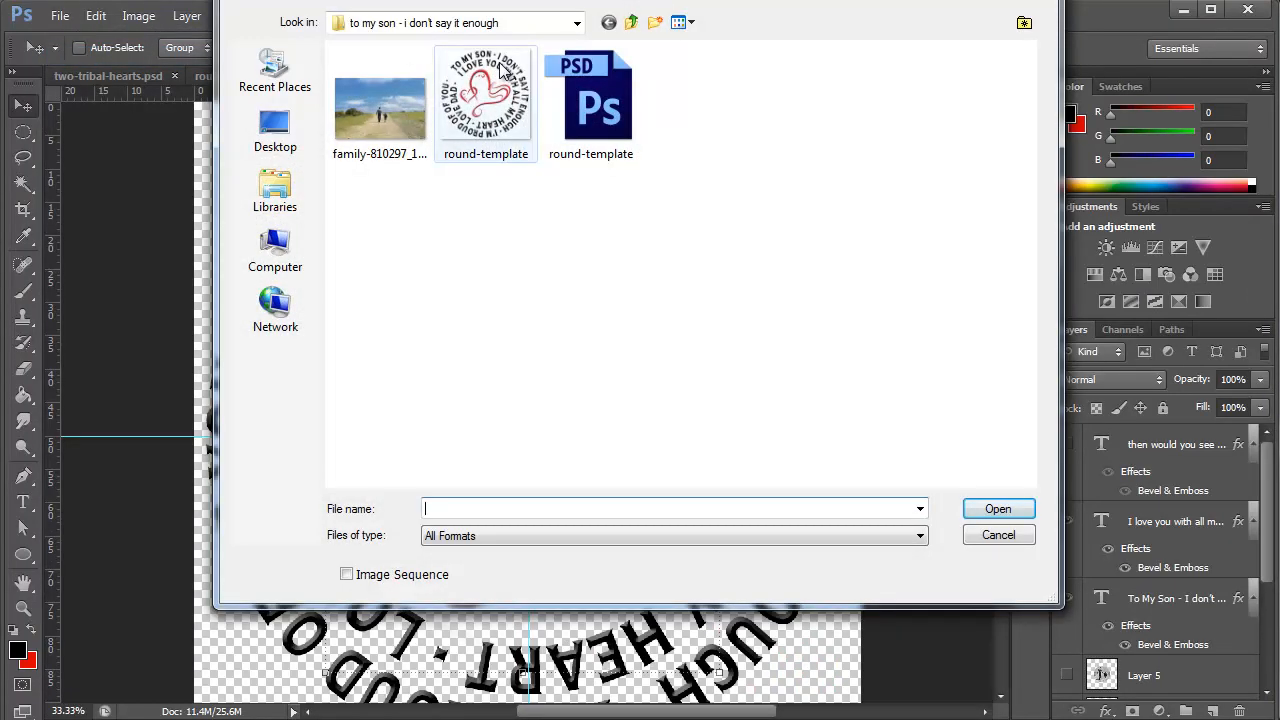
left_click(631, 22)
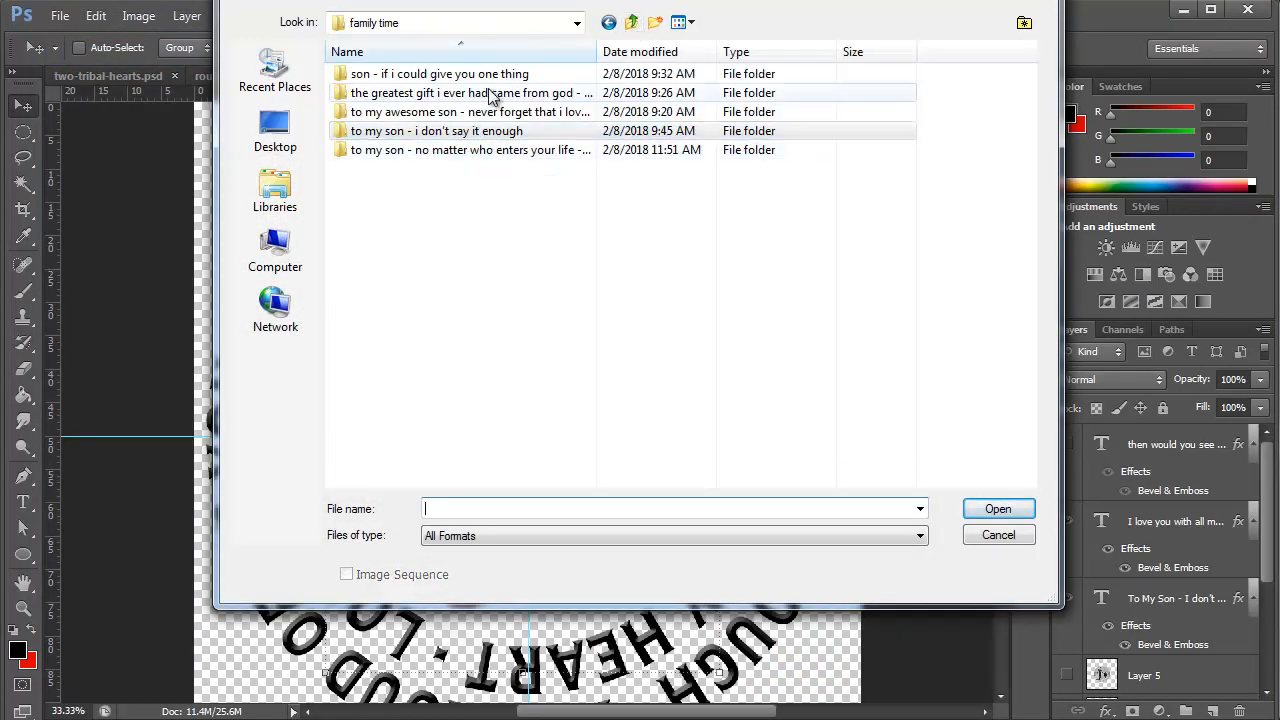
double_click(474, 150)
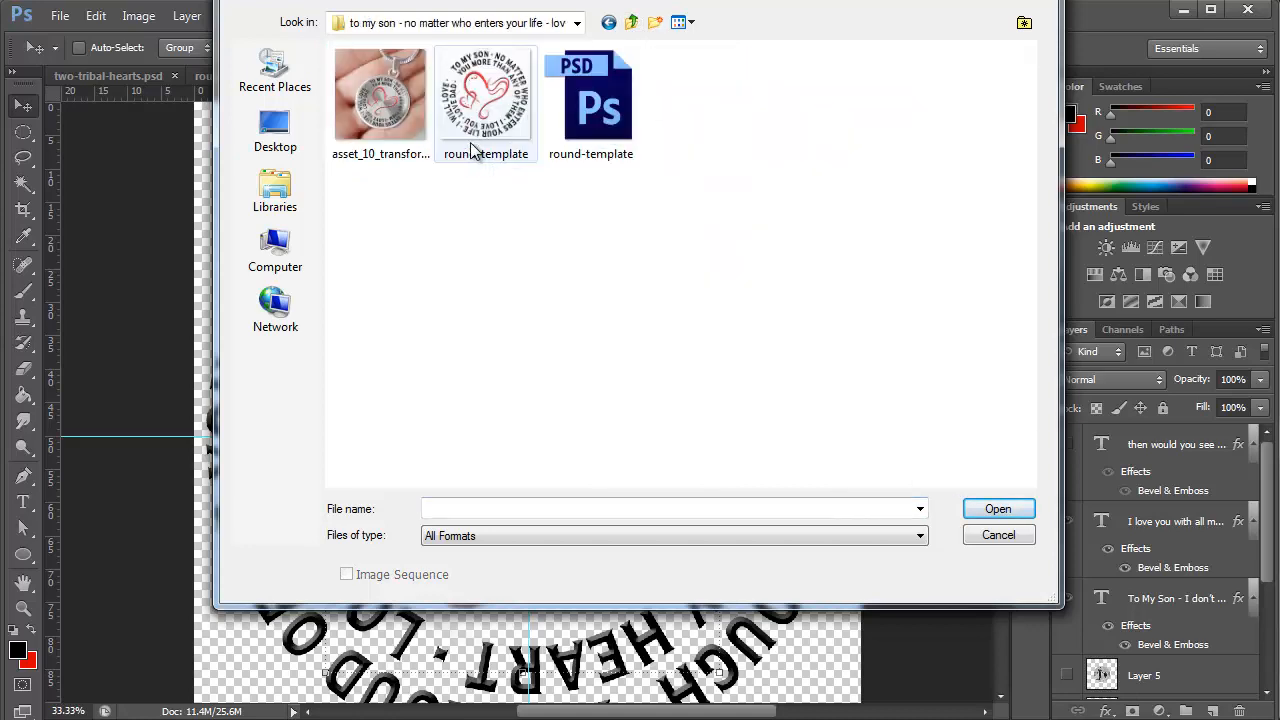
double_click(380, 97)
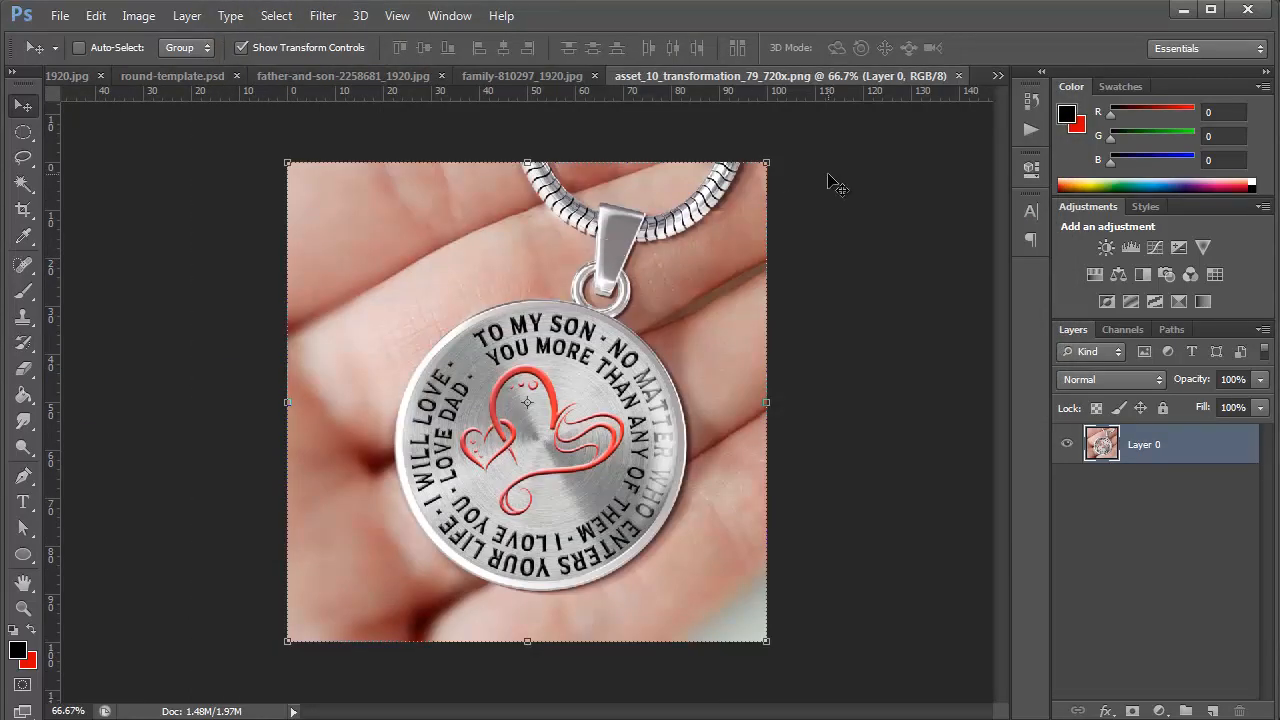
Play the Resize Heart action from the Shine On set on the pendant photo and fit the image on screen
left_click(1032, 130)
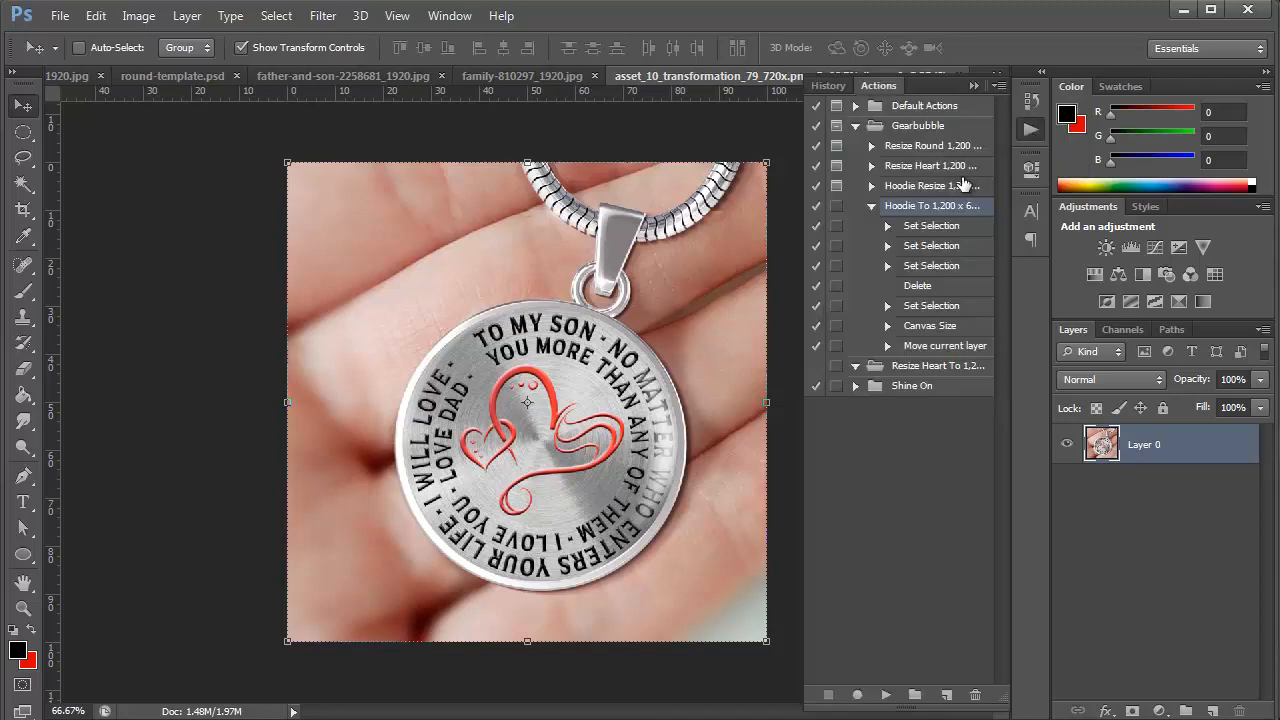
left_click(871, 206)
left_click(855, 126)
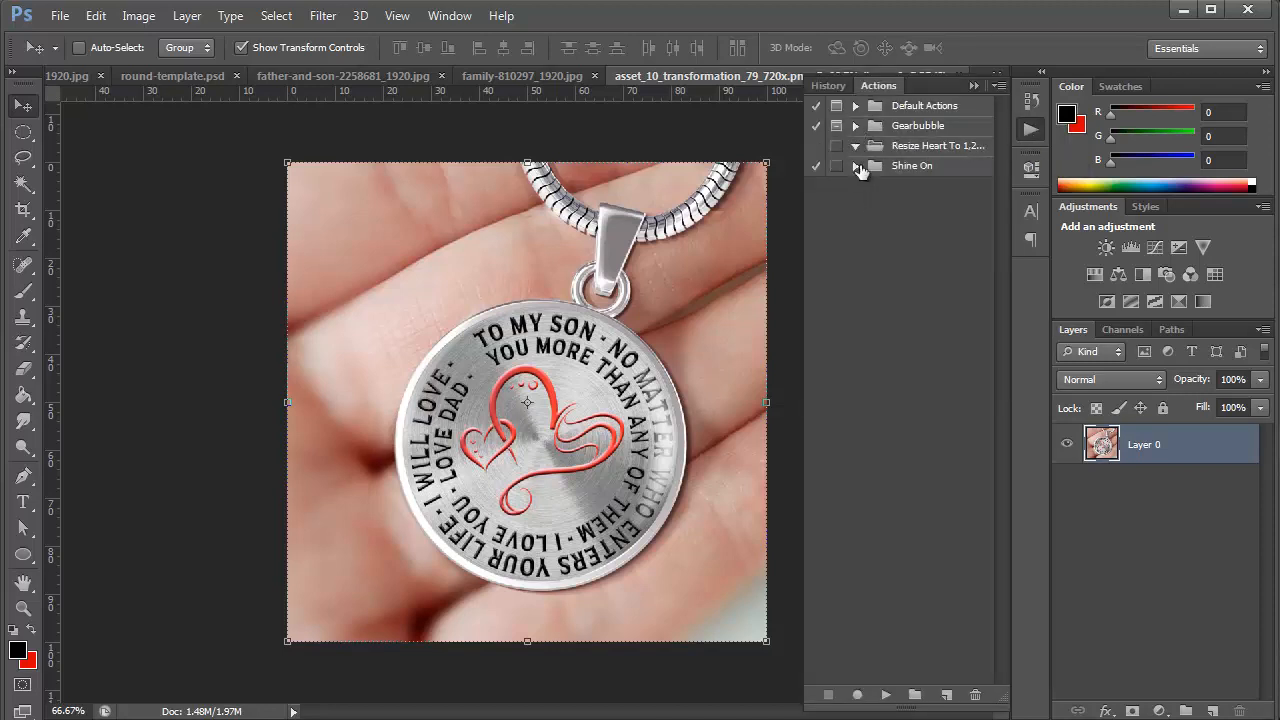
left_click(855, 165)
left_click(898, 190)
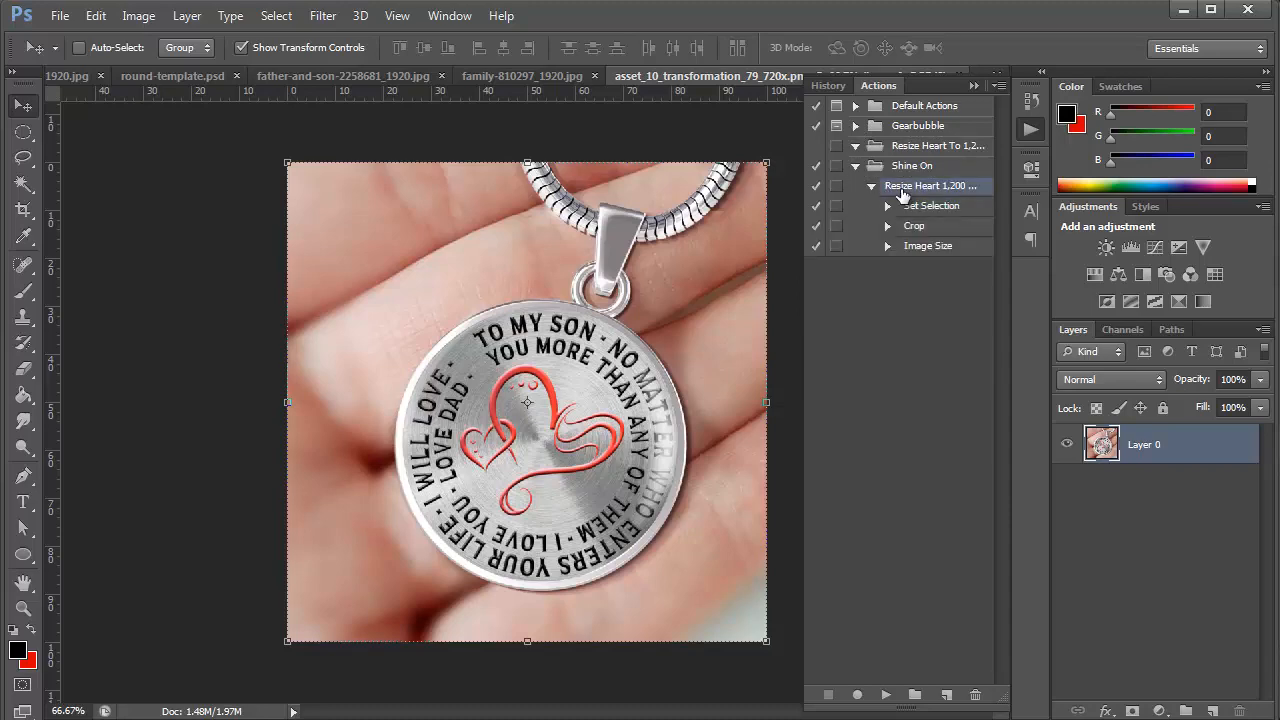
left_click(885, 694)
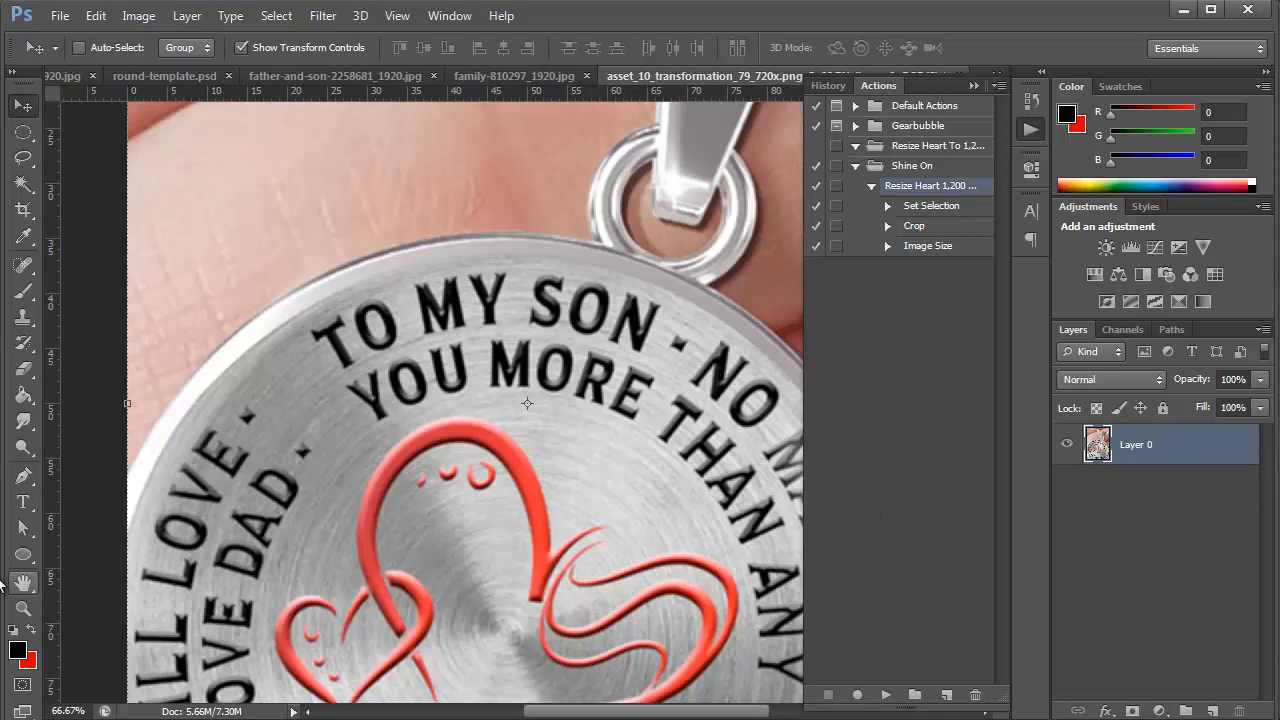
left_click(23, 612)
right_click(213, 456)
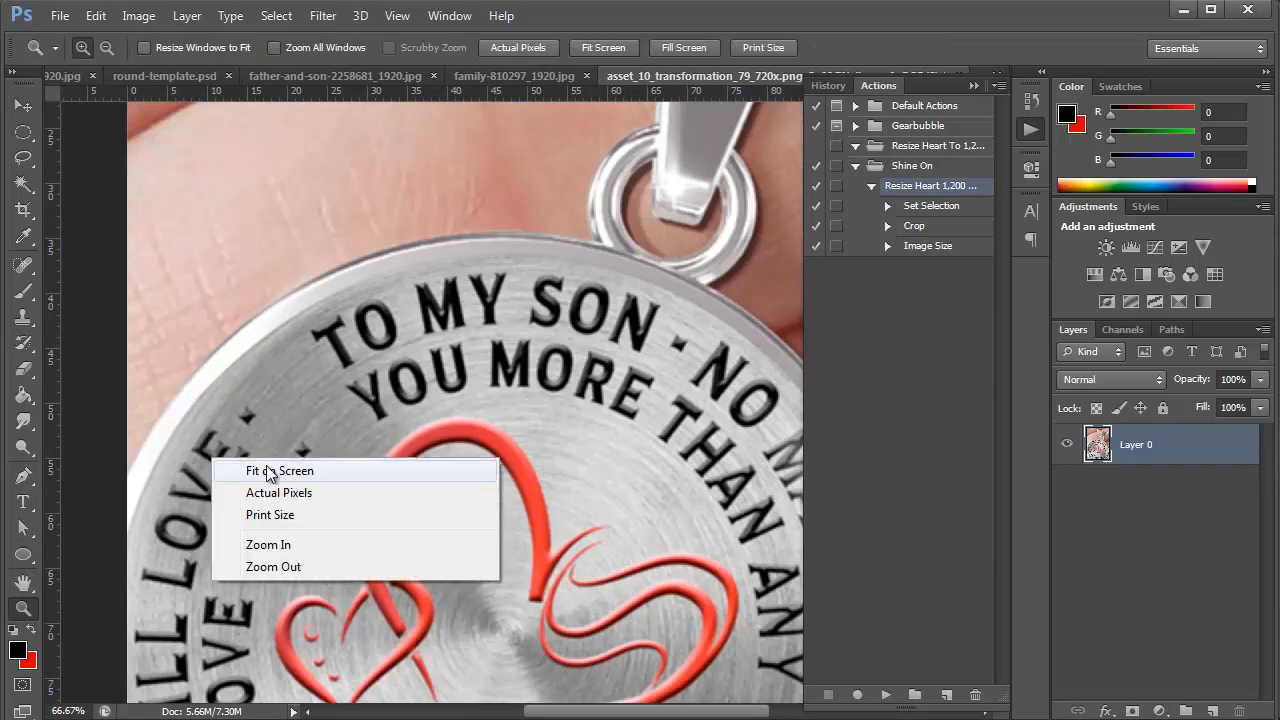
left_click(278, 465)
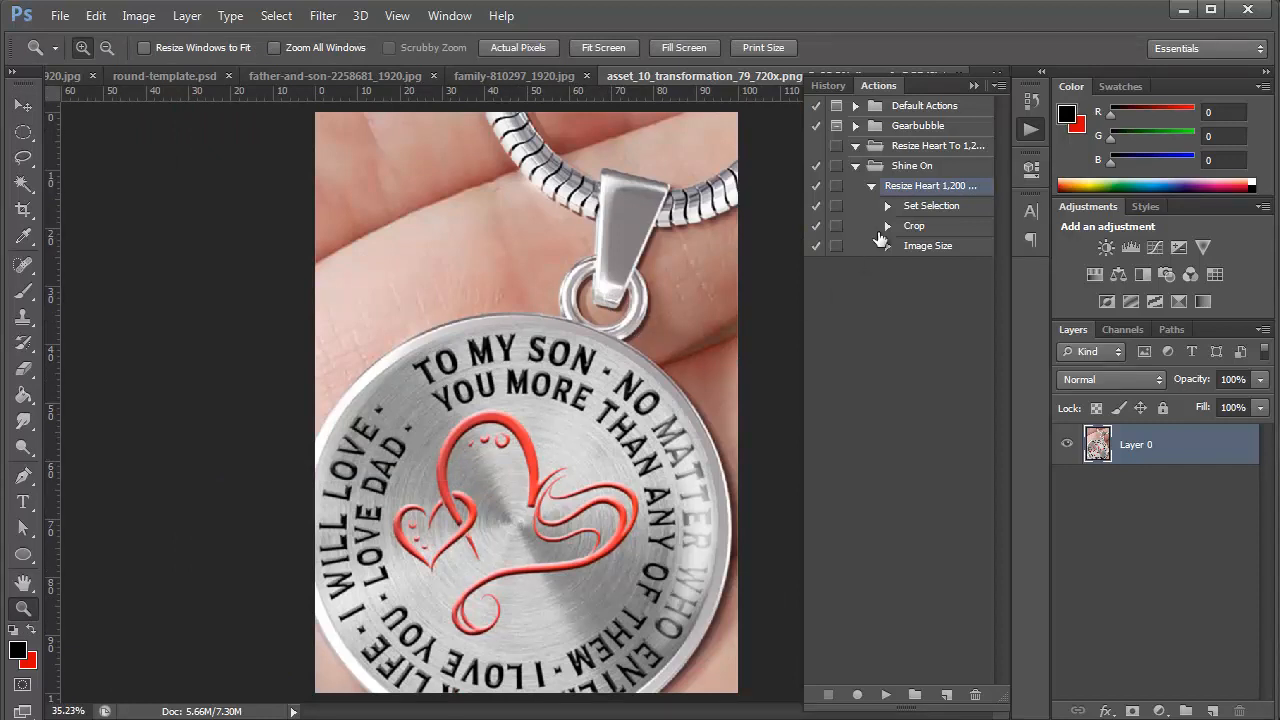
Select the Shine On action set and collapse the Resize Heart action inside it
left_click(855, 166)
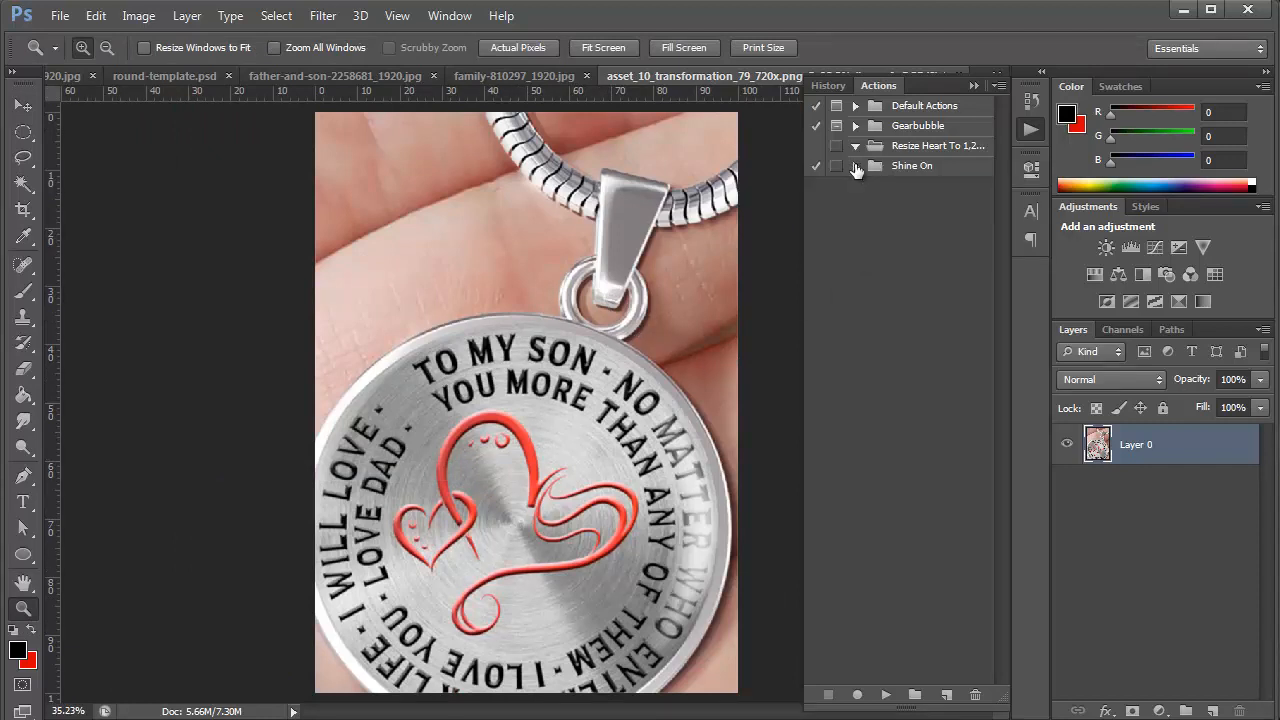
left_click(855, 166)
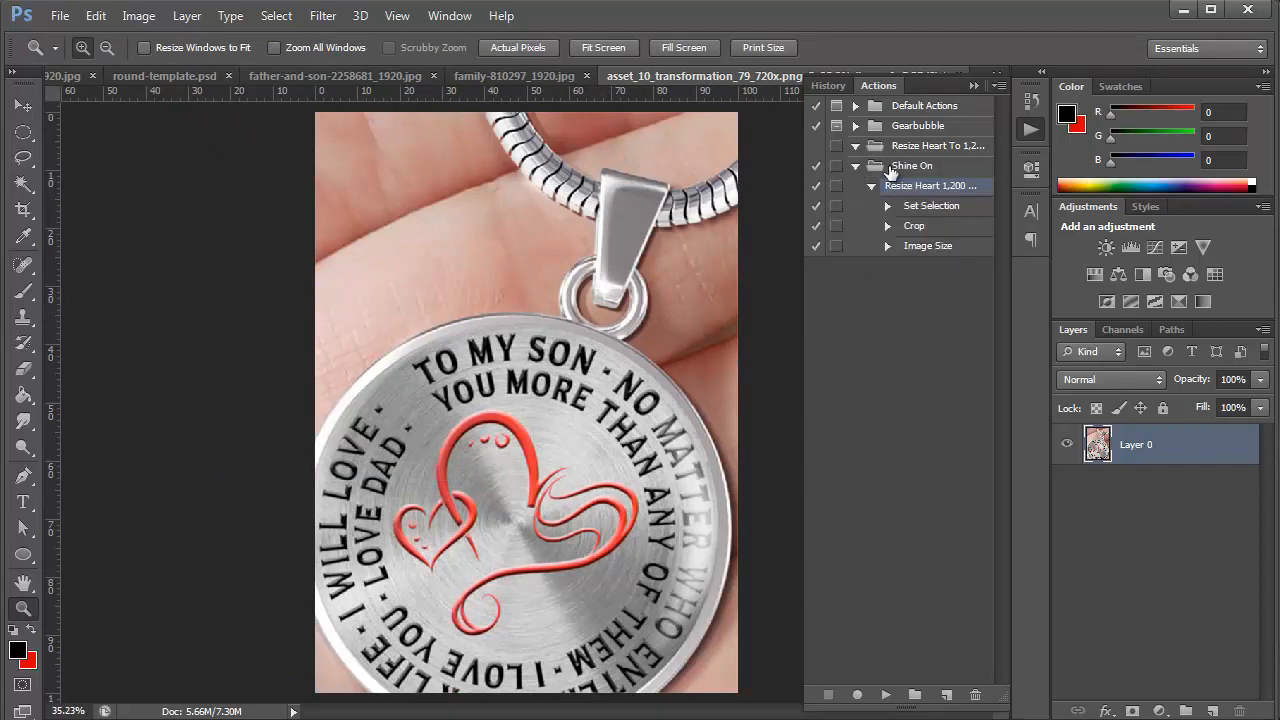
left_click(890, 168)
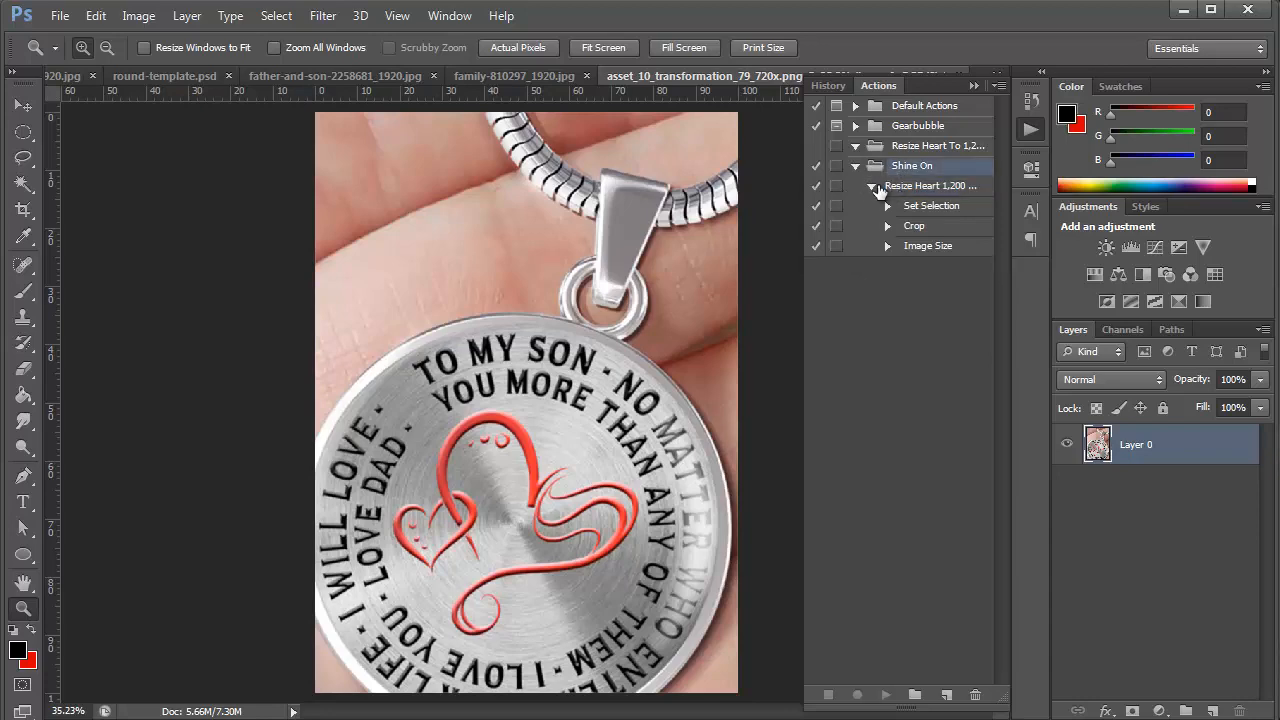
left_click(872, 187)
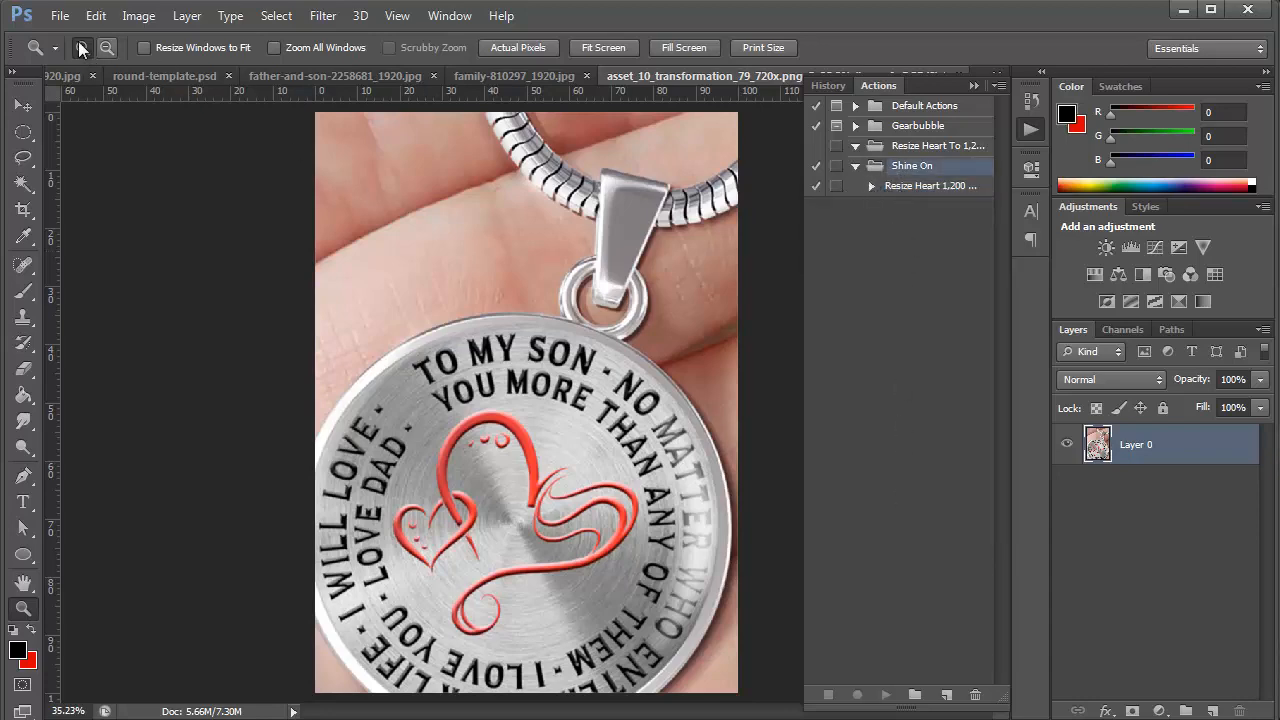
Undo the image resize, crop and selection made by the Resize Heart action
left_click(94, 16)
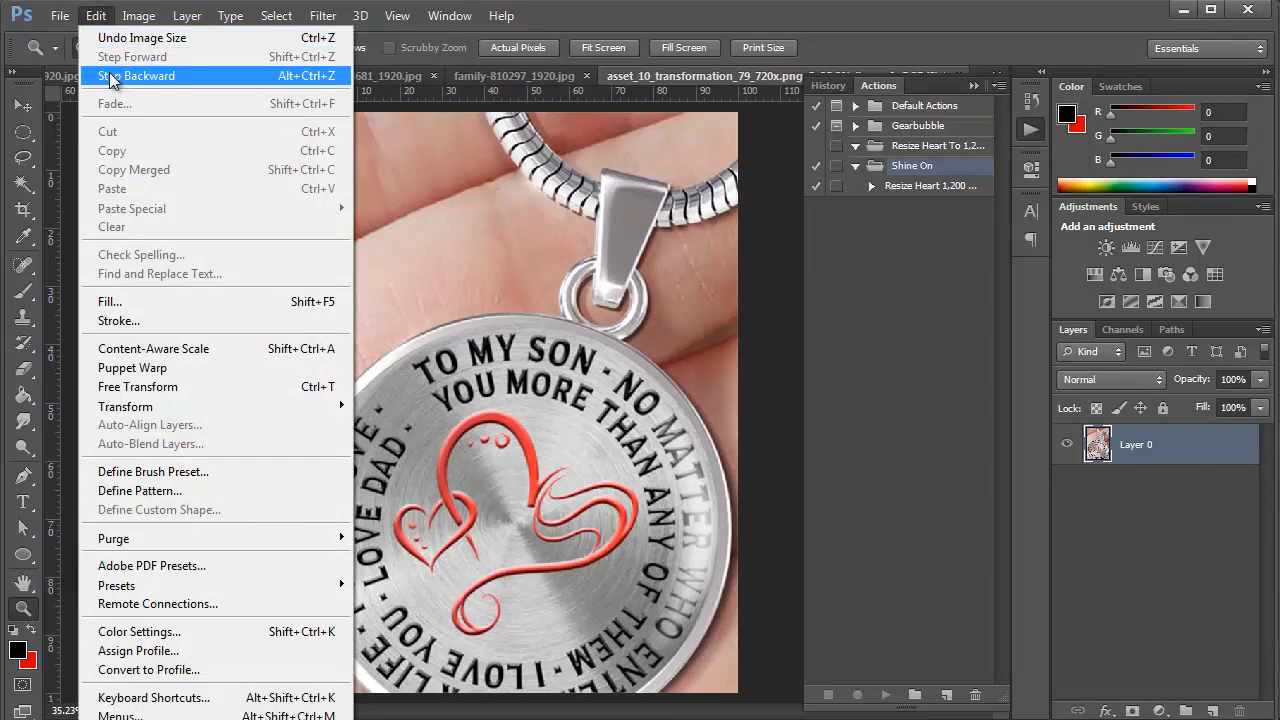
left_click(109, 72)
left_click(98, 17)
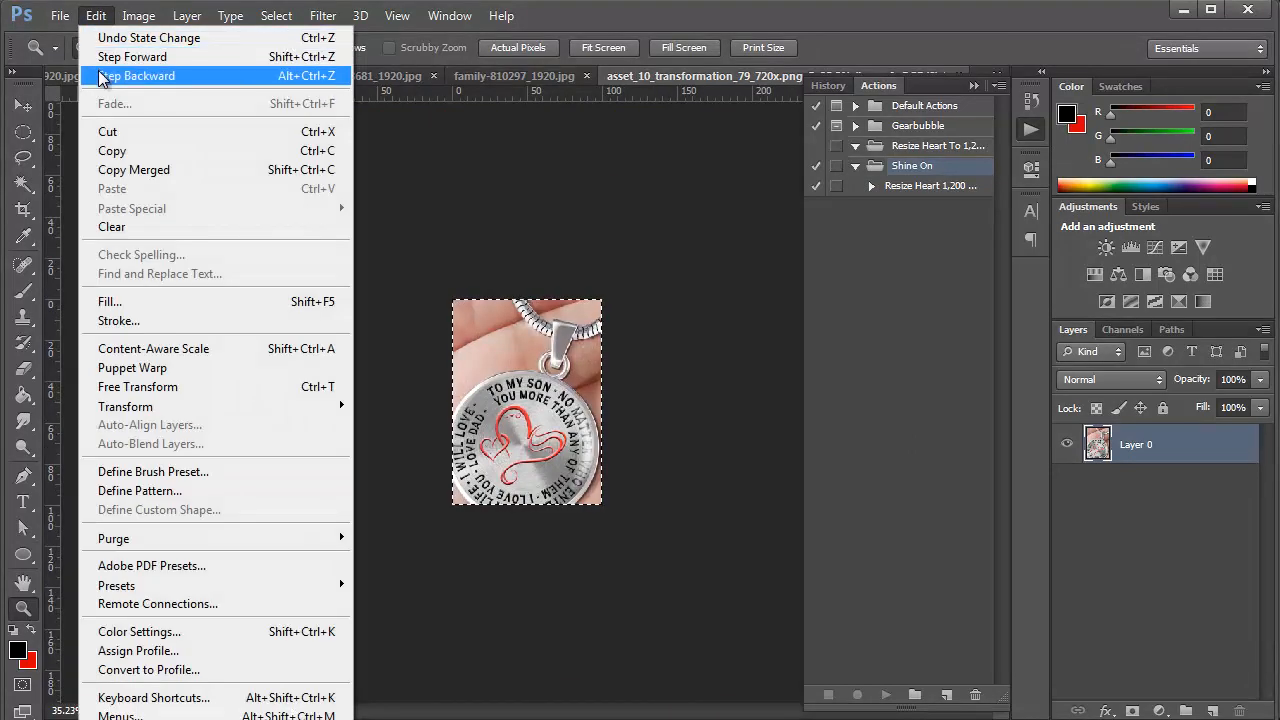
left_click(100, 75)
left_click(99, 17)
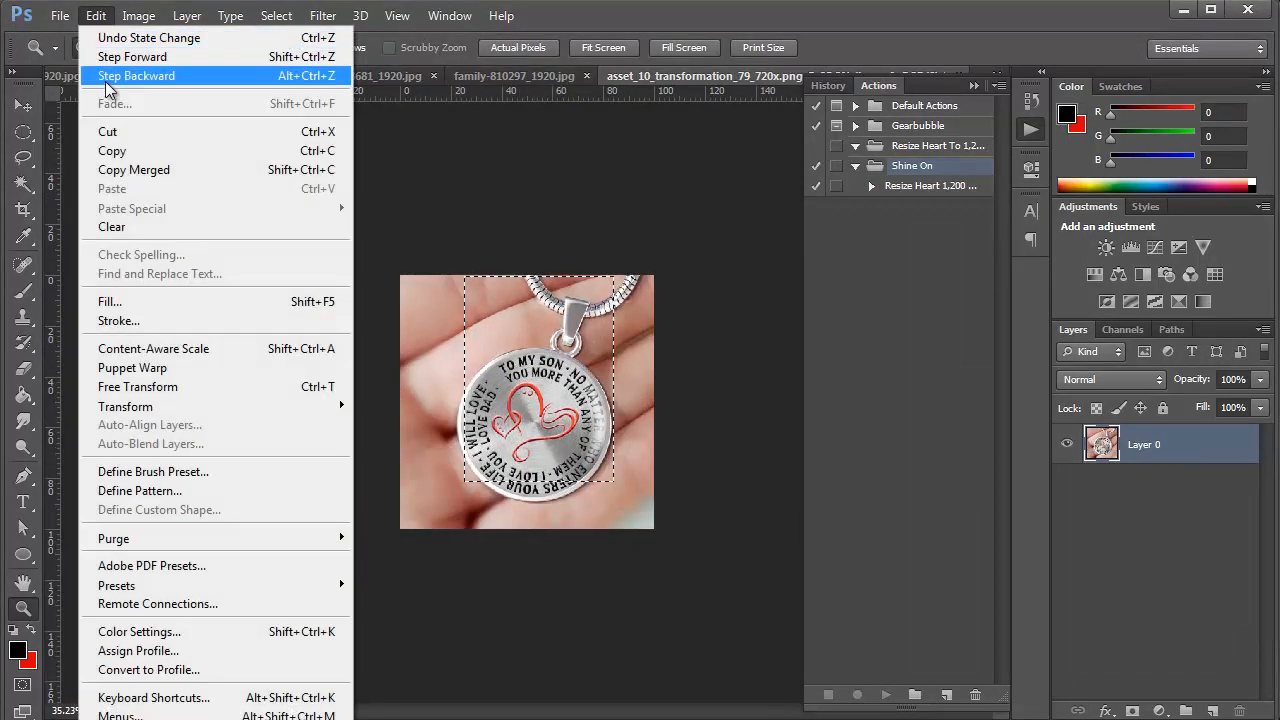
left_click(105, 76)
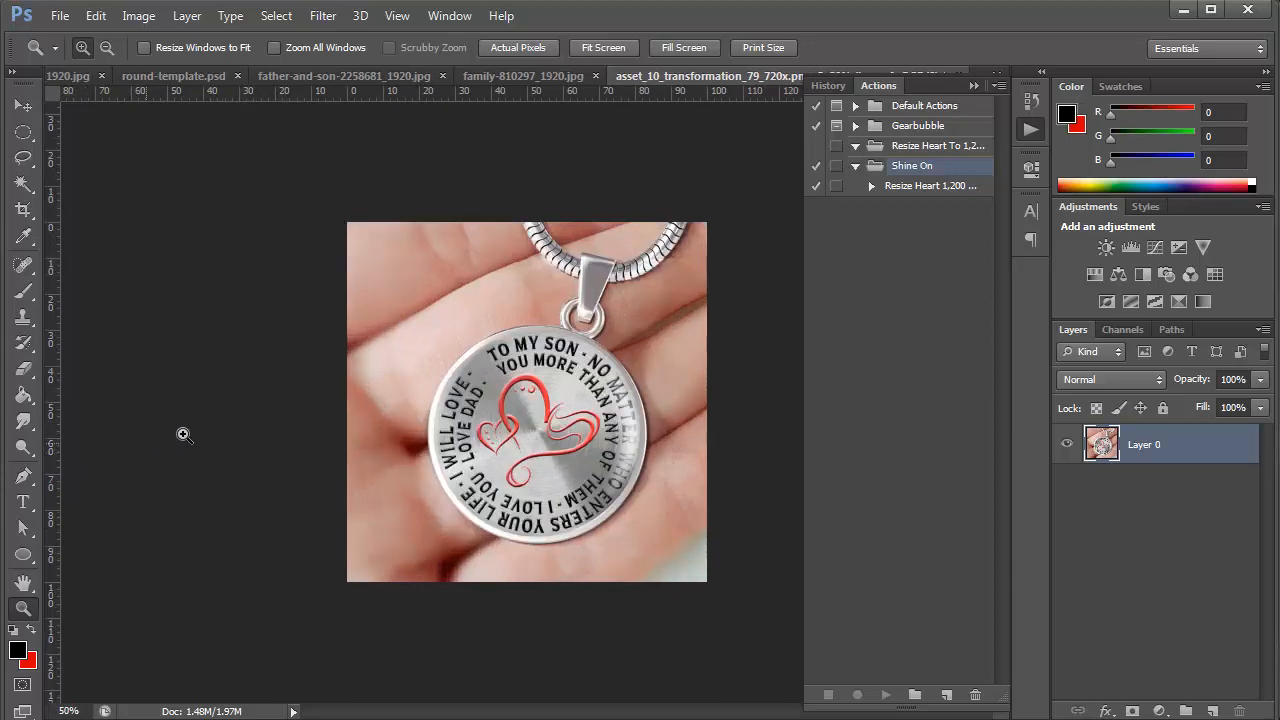
Create an action named "Resize Round To 1,200 x 1,650" in the Shine On set and start recording it
left_click(397, 398)
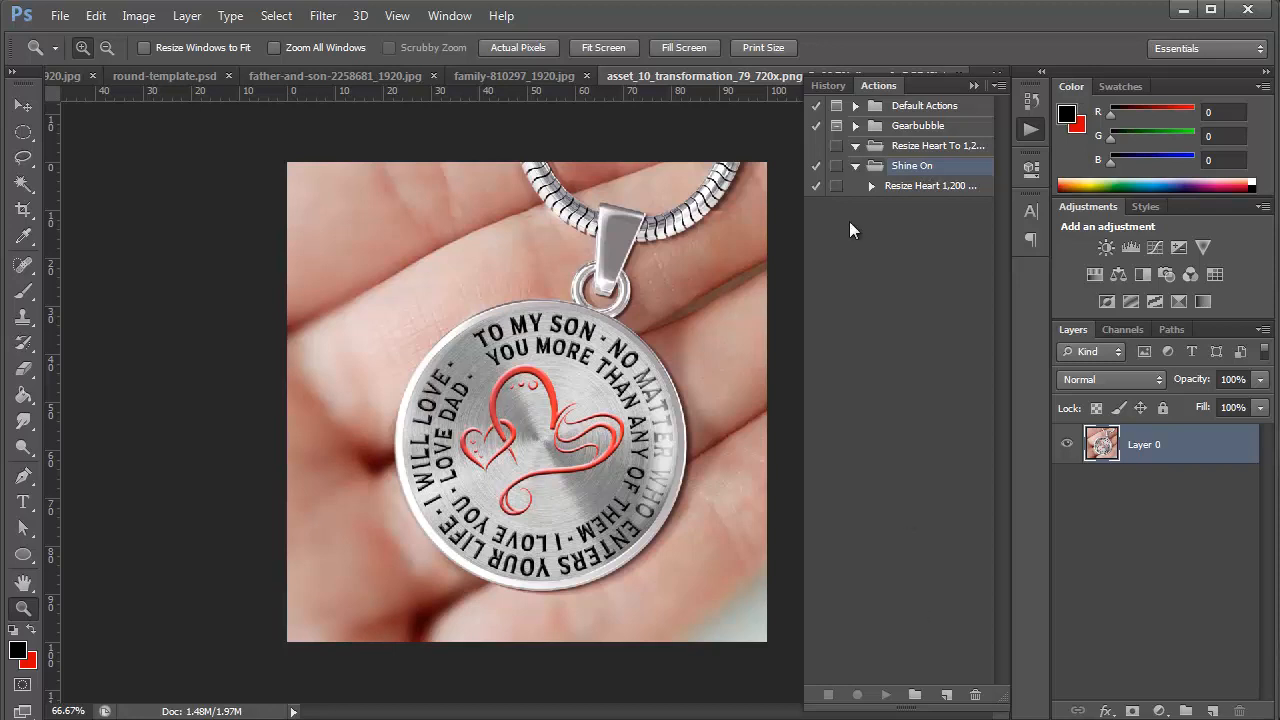
left_click(946, 695)
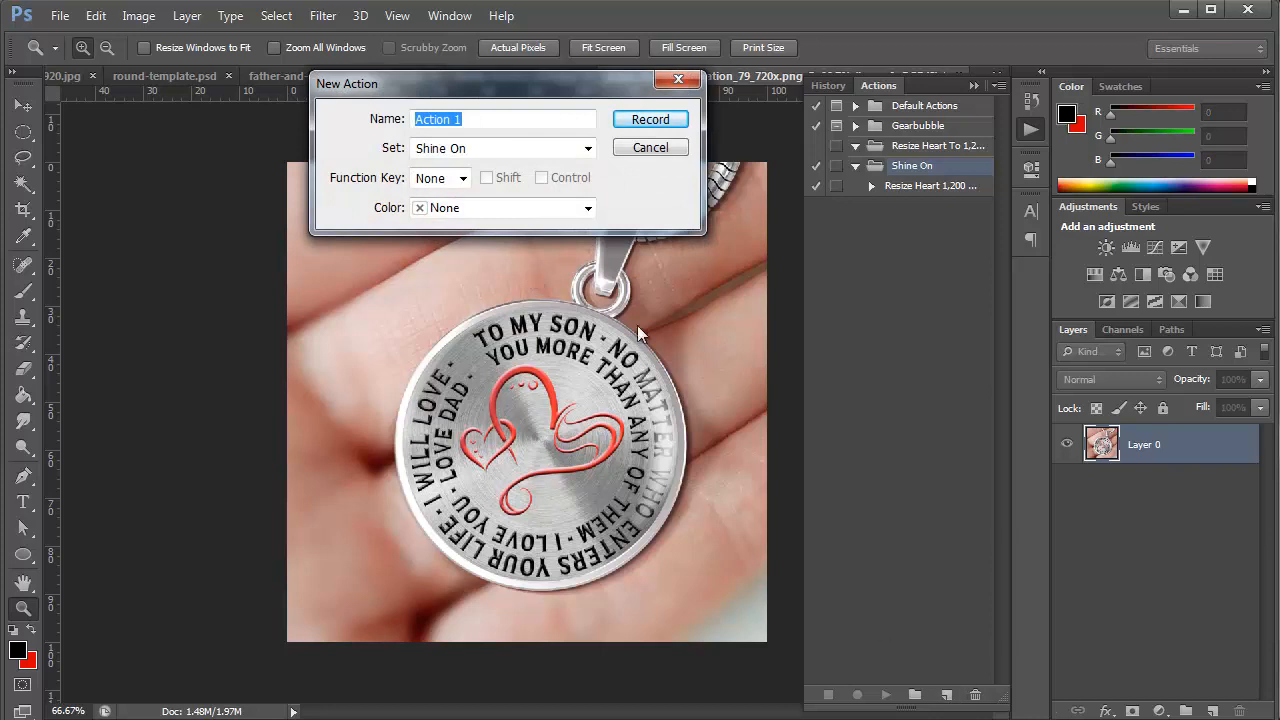
type("Resize Round To")
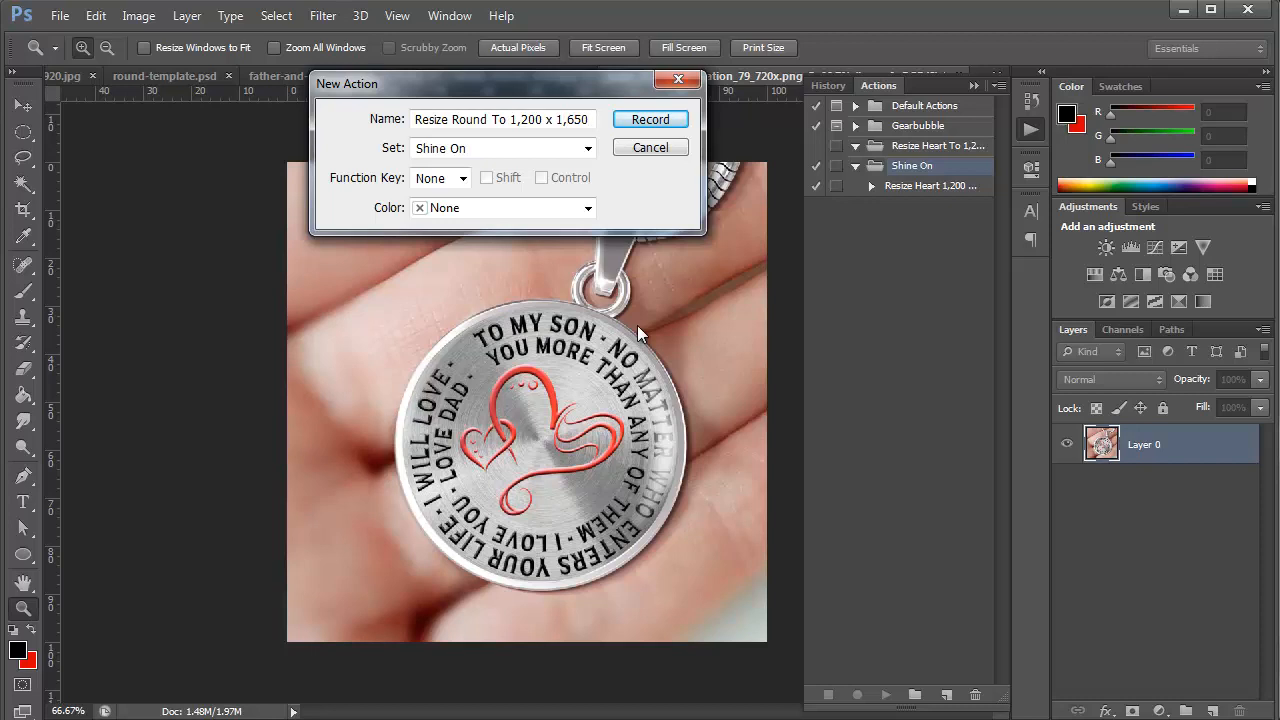
left_click(651, 120)
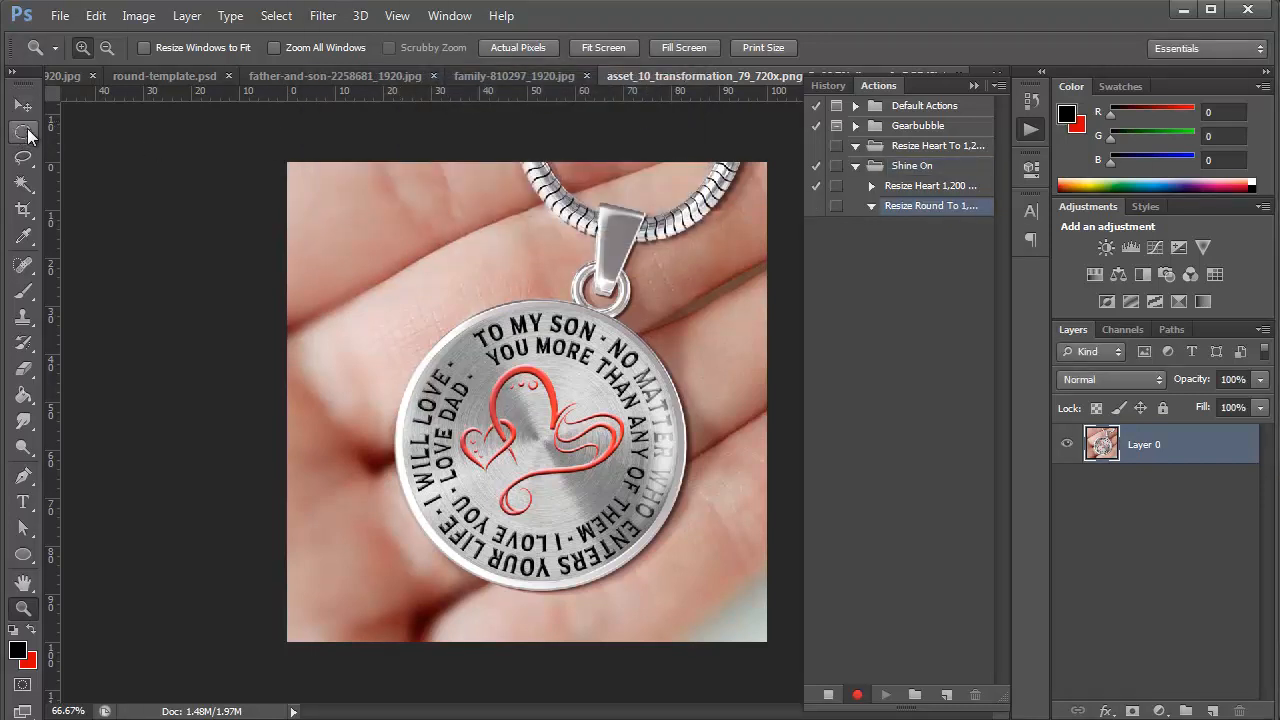
Switch to the Rectangular Marquee tool with a fixed ratio of width 1 to height 1.375
left_click(22, 138)
right_click(22, 138)
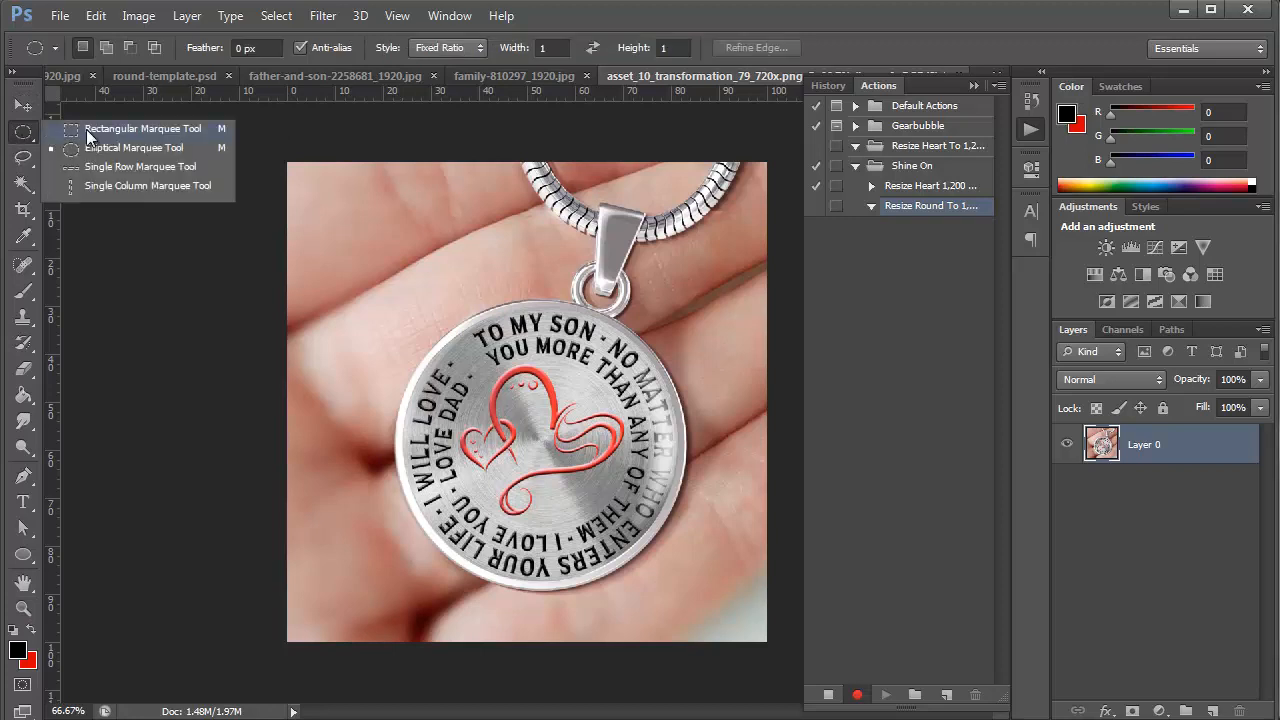
left_click(104, 127)
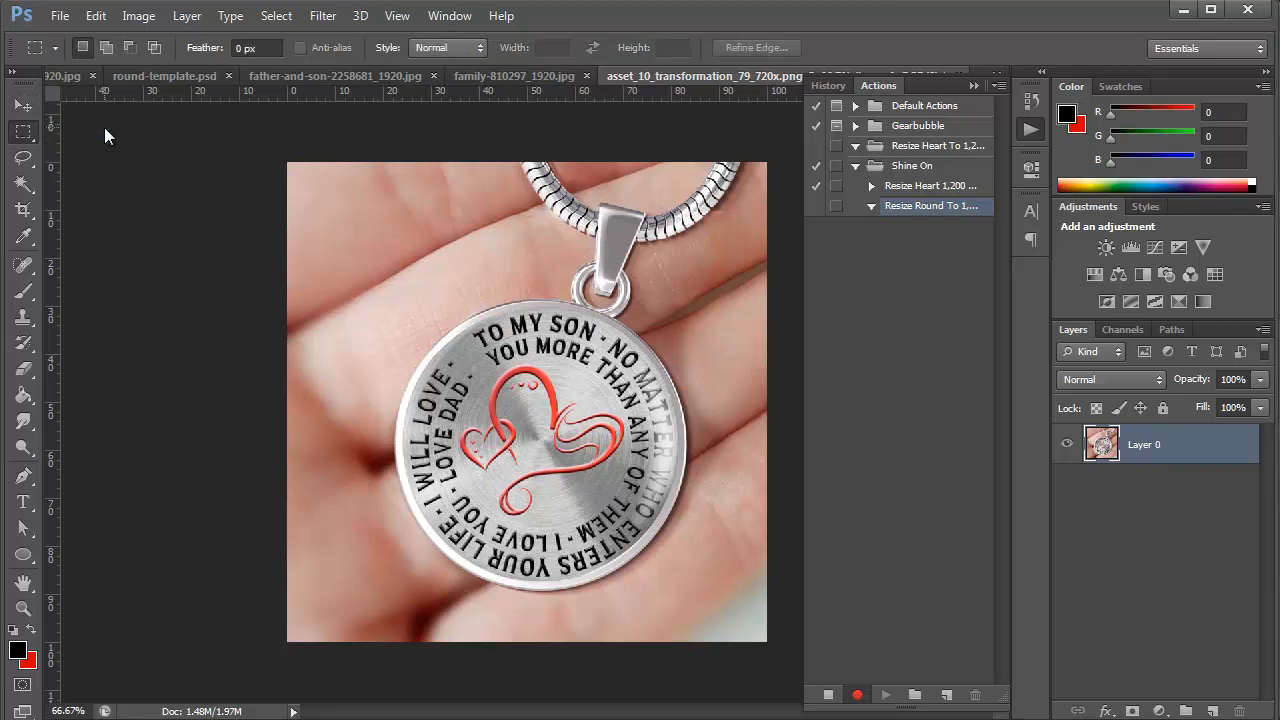
left_click(466, 43)
left_click(455, 89)
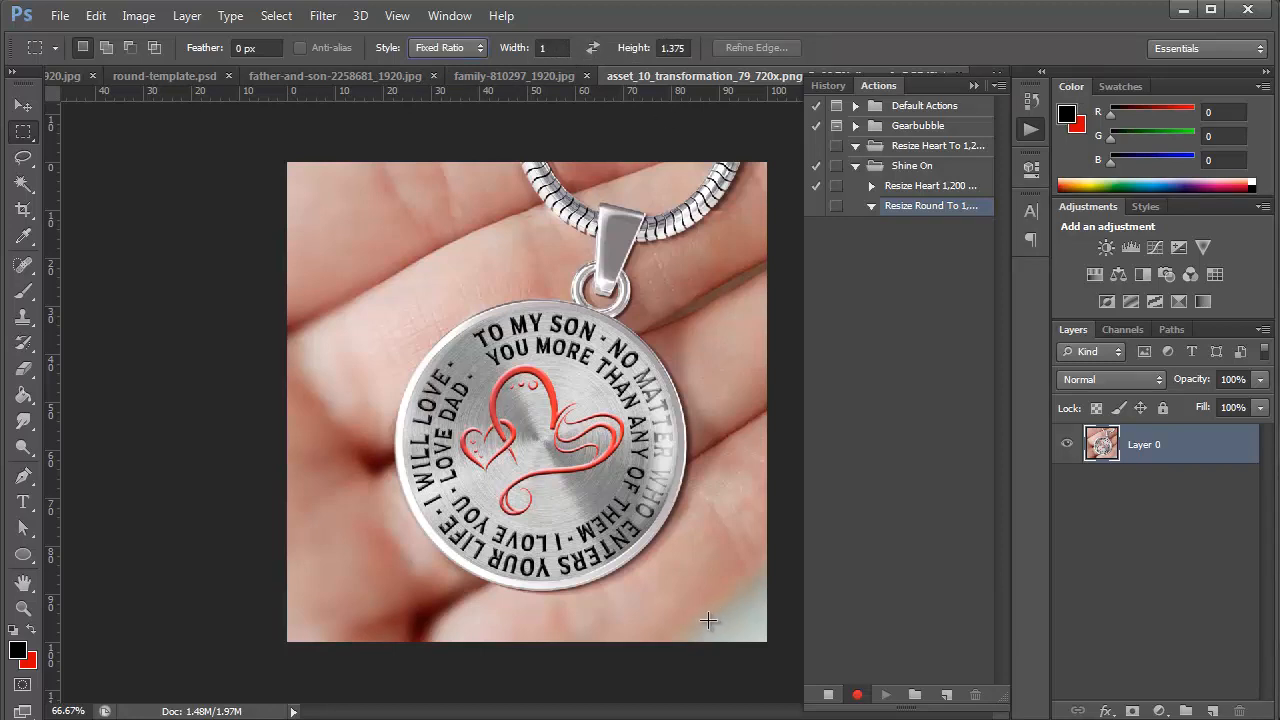
Draw a fixed-ratio marquee around the round pendant, about 66.8% wide and 91.9% high, and crop the image to it
left_click_drag(691, 608, 381, 164)
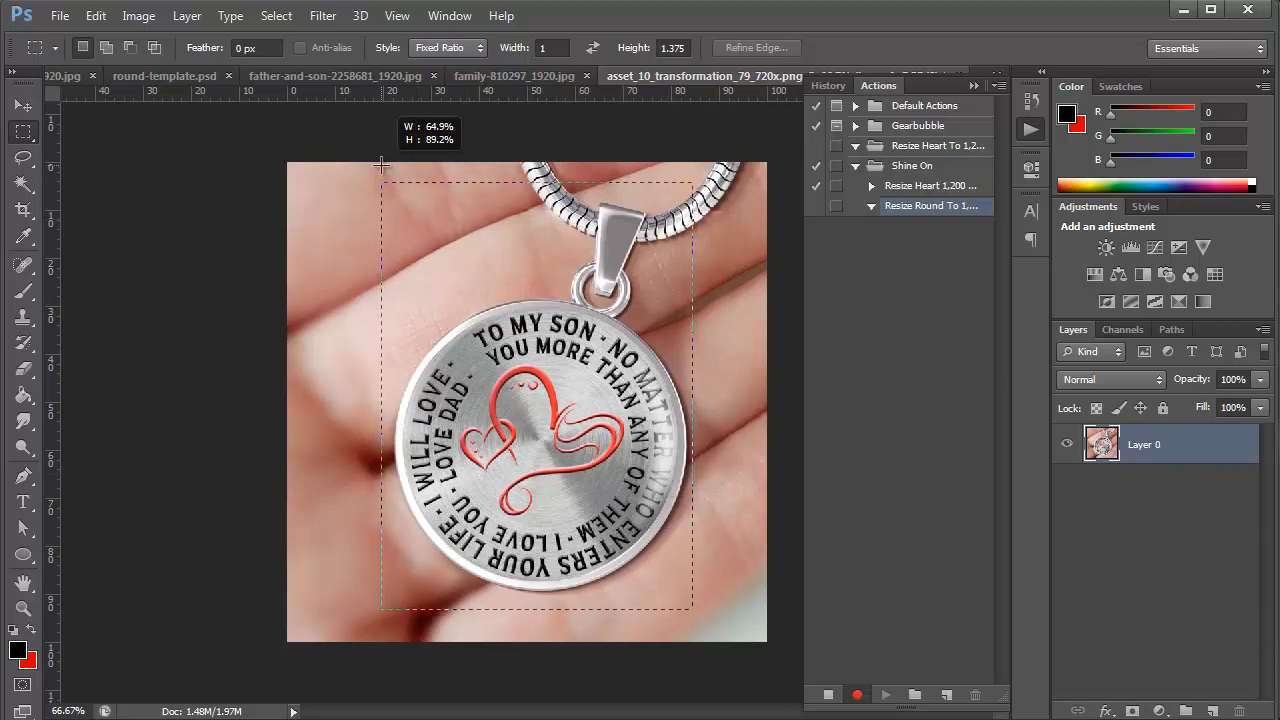
left_click_drag(381, 164, 381, 164)
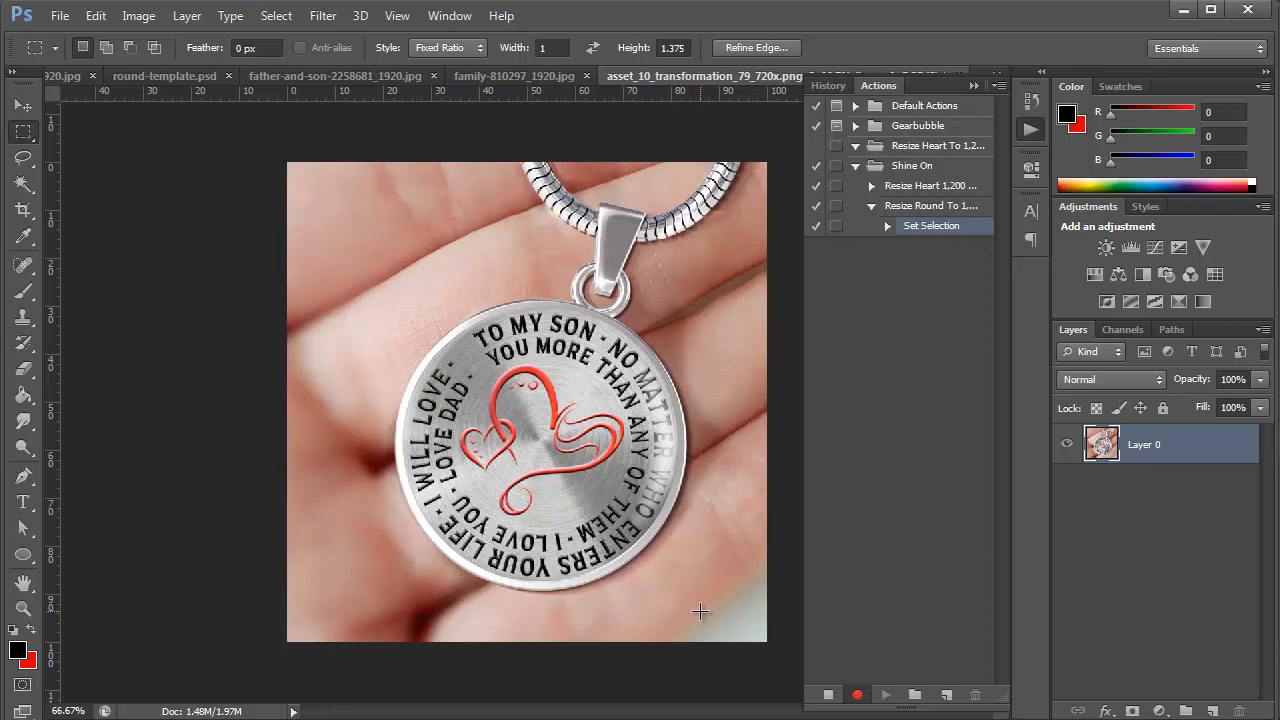
left_click_drag(363, 207, 313, 171)
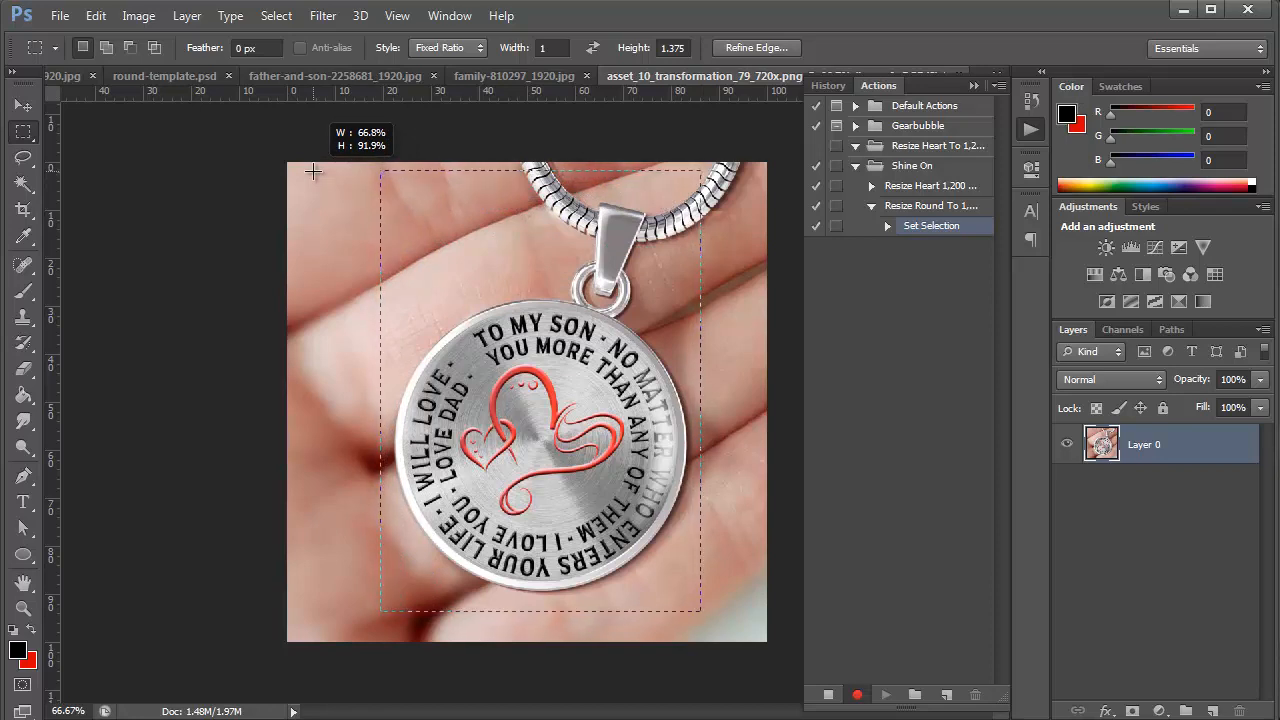
left_click_drag(313, 171, 313, 171)
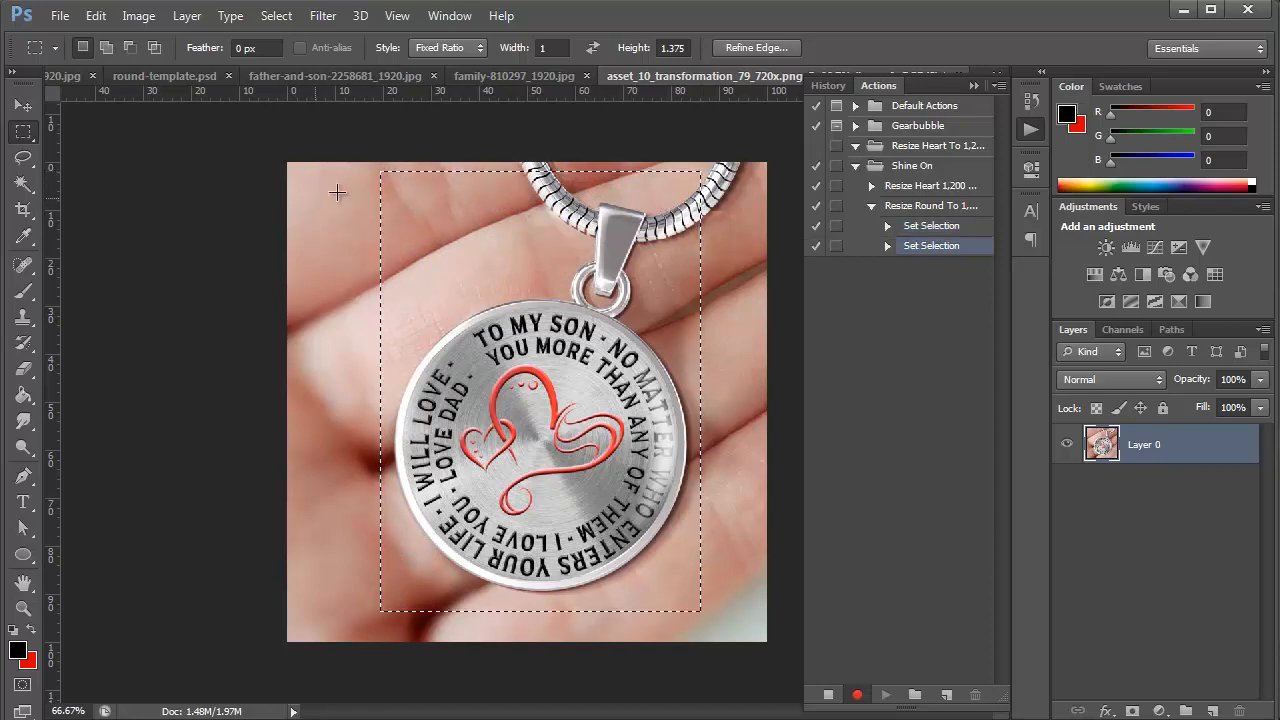
left_click(139, 16)
left_click(195, 217)
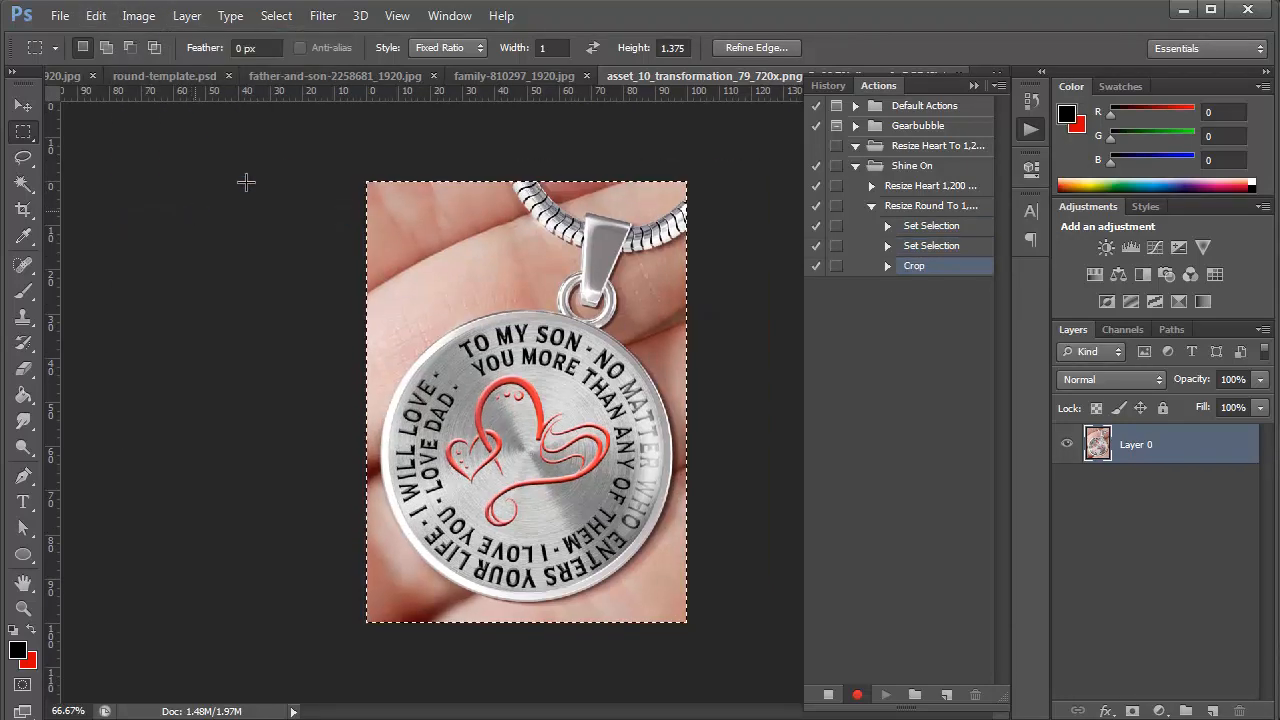
Resize the cropped image to 1200 pixels wide with Constrain Proportions and Scale Styles enabled
left_click(139, 18)
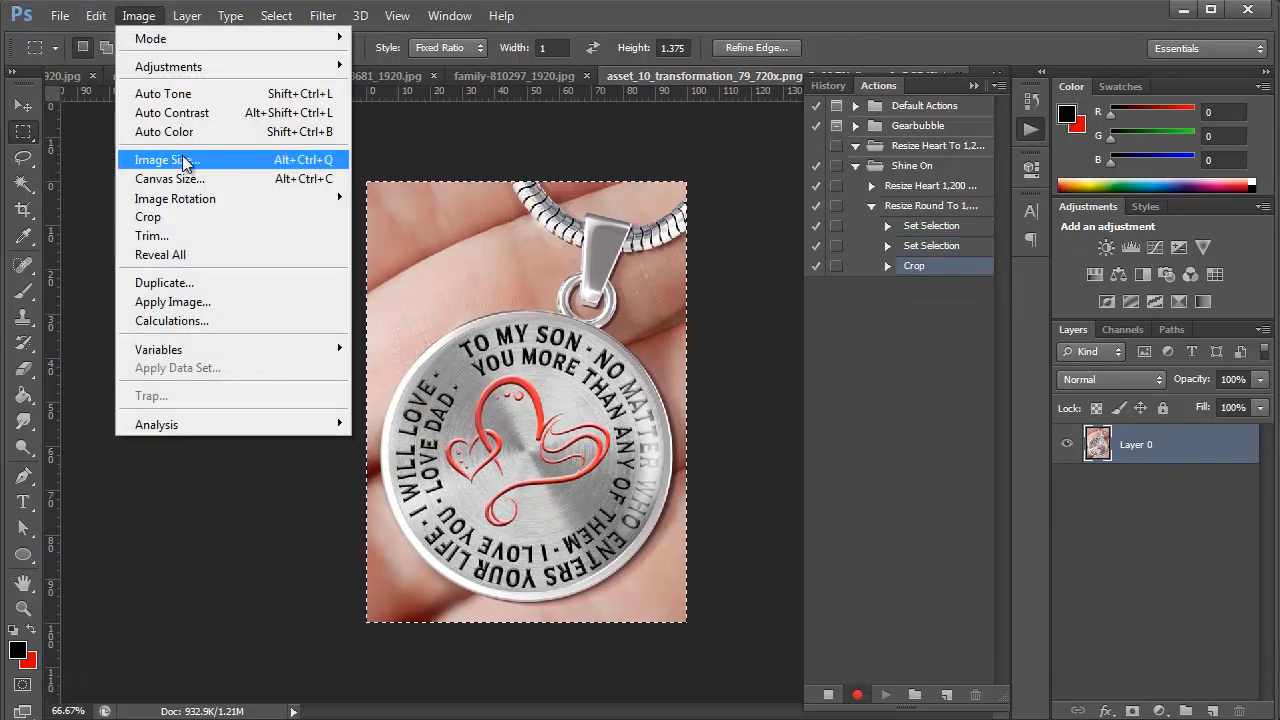
left_click(180, 160)
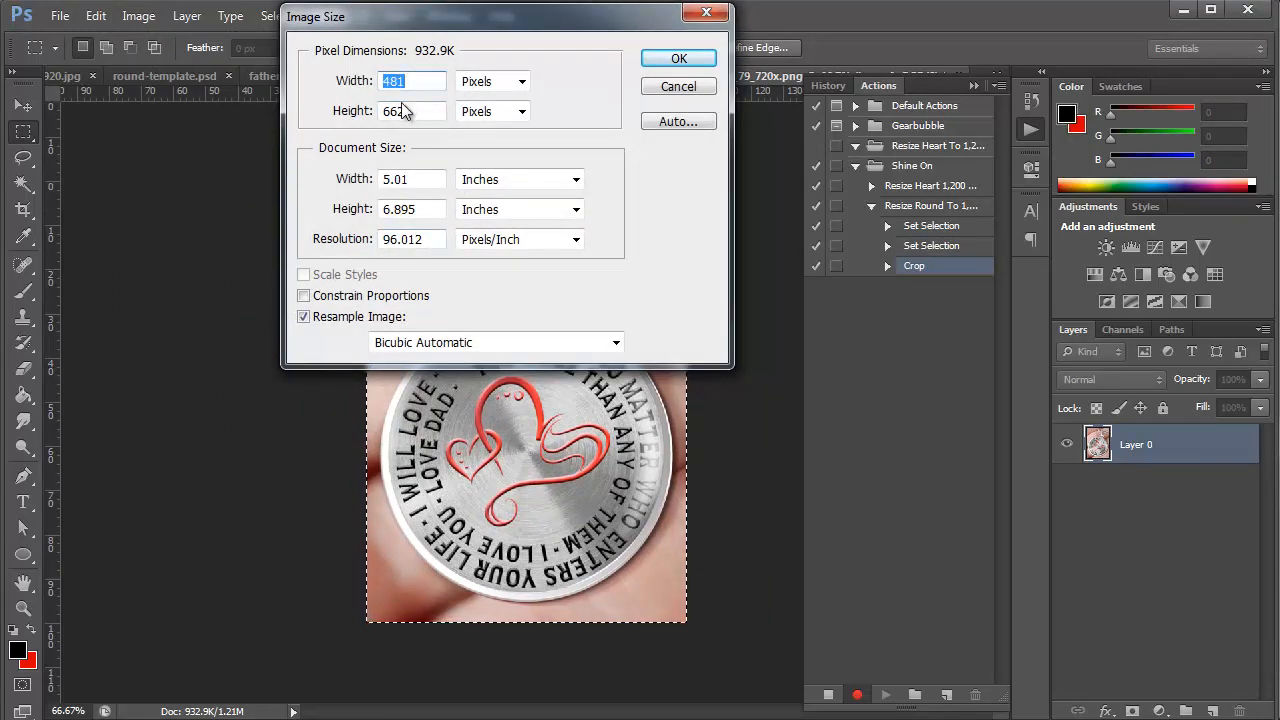
left_click(304, 296)
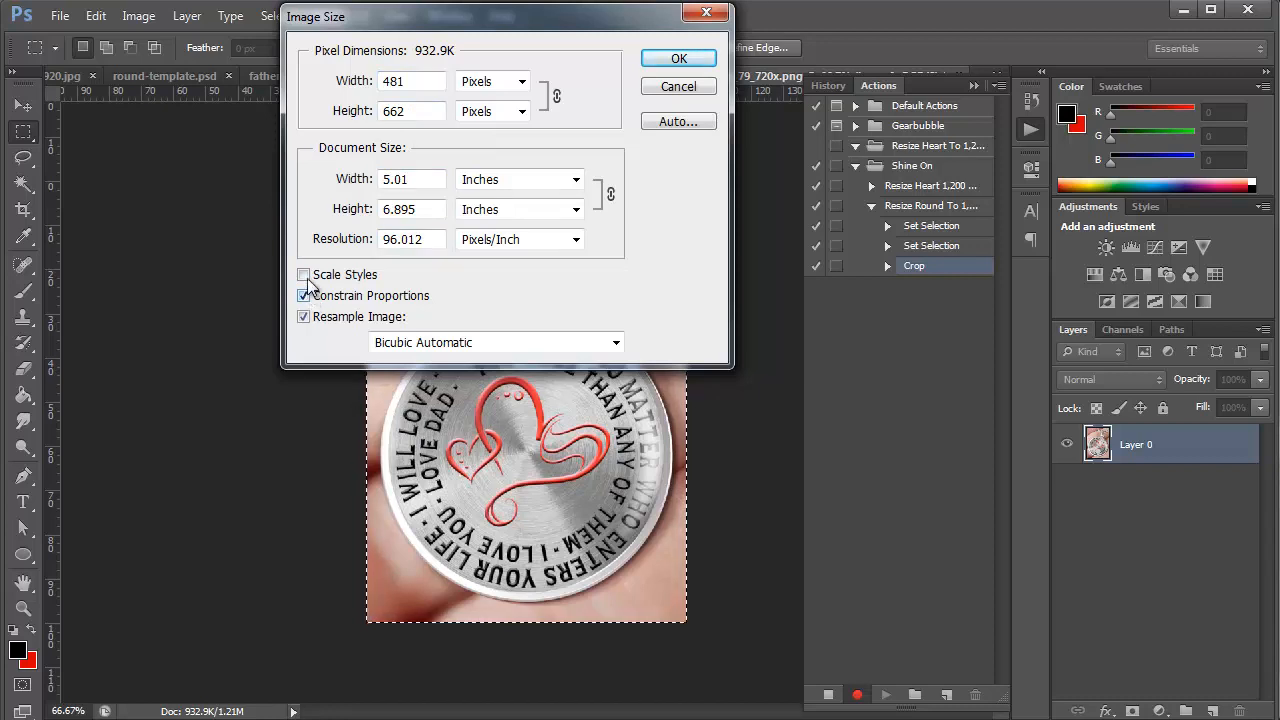
left_click(304, 275)
left_click_drag(411, 82, 284, 81)
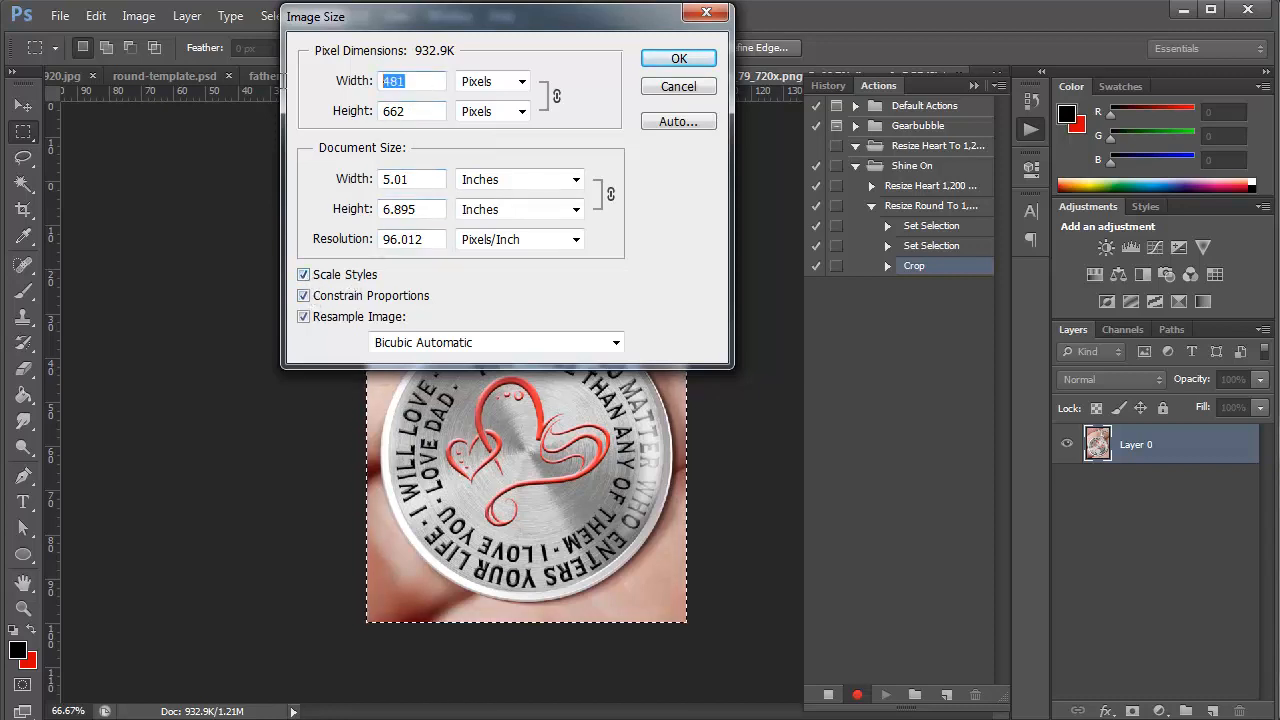
type("1200")
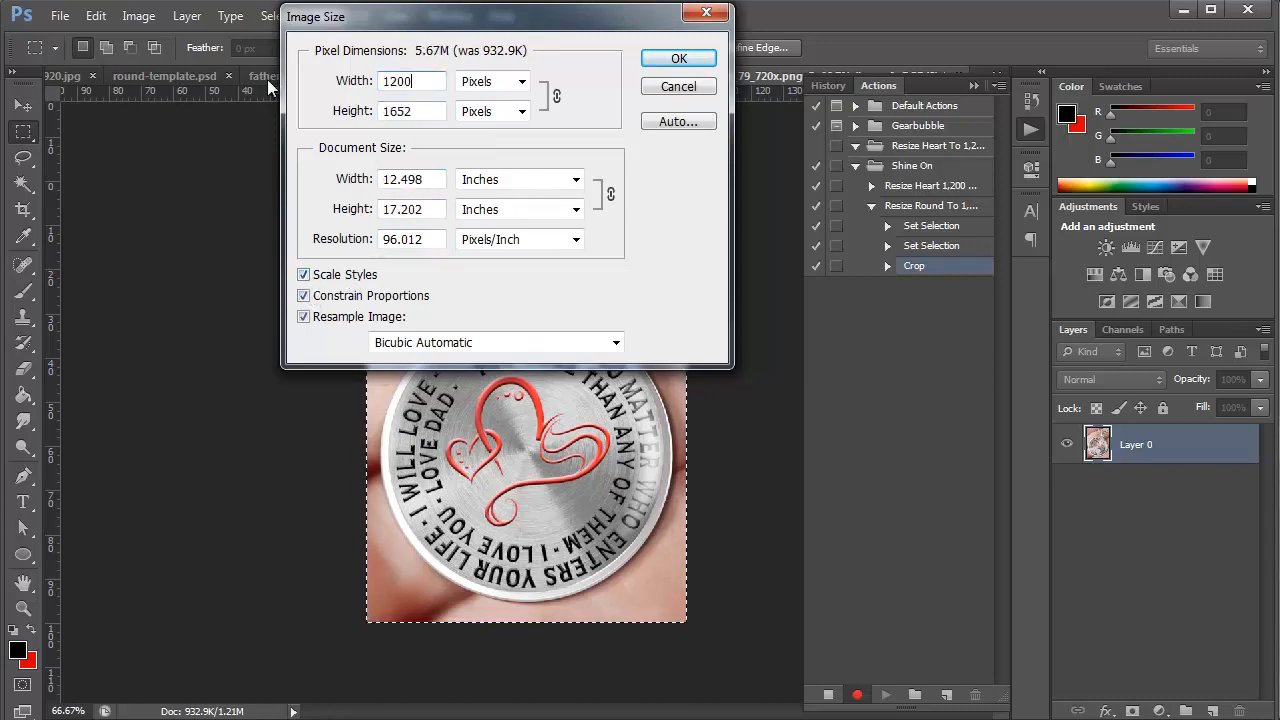
left_click(668, 60)
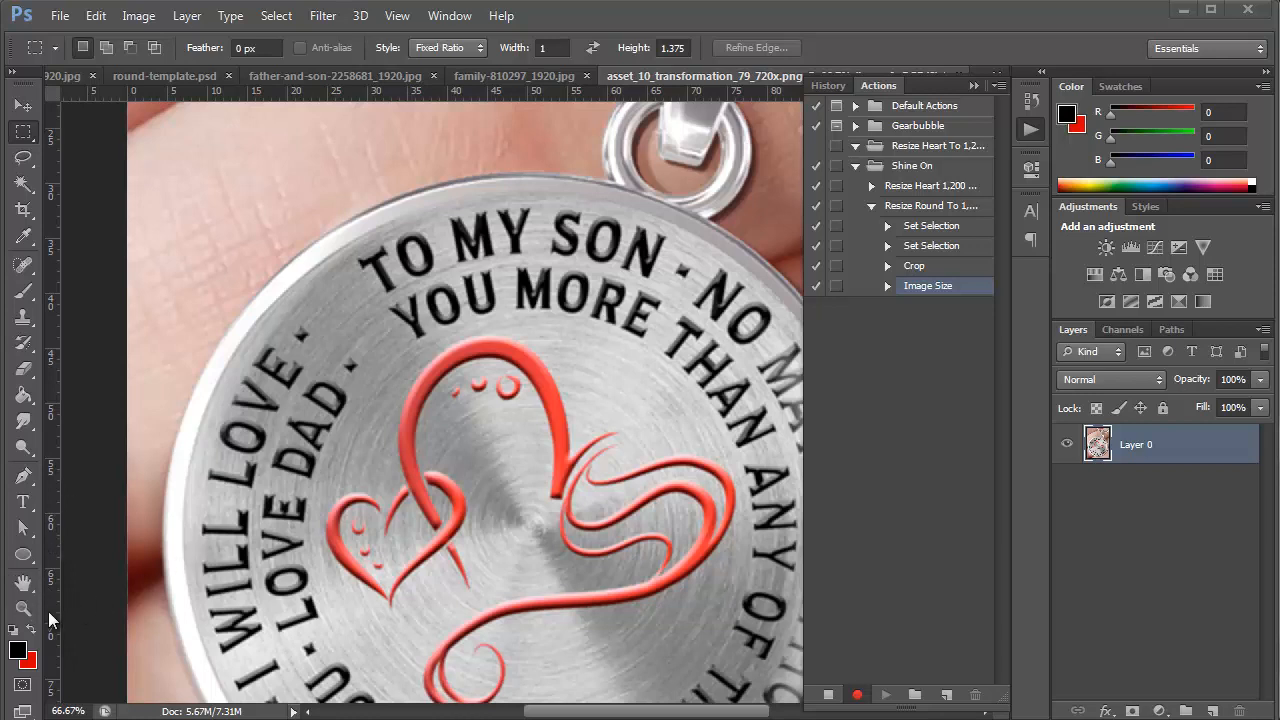
Fit the whole resized image on screen and stop recording the round pendant action
left_click(25, 609)
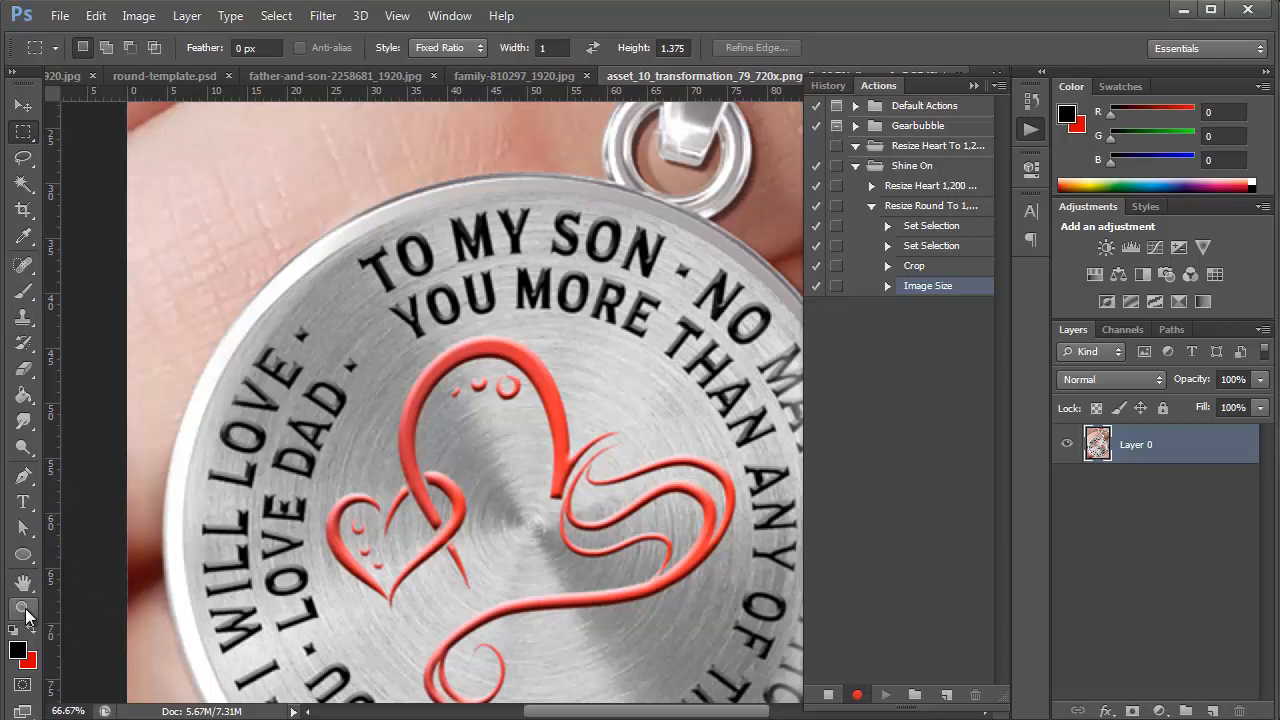
left_click(25, 608)
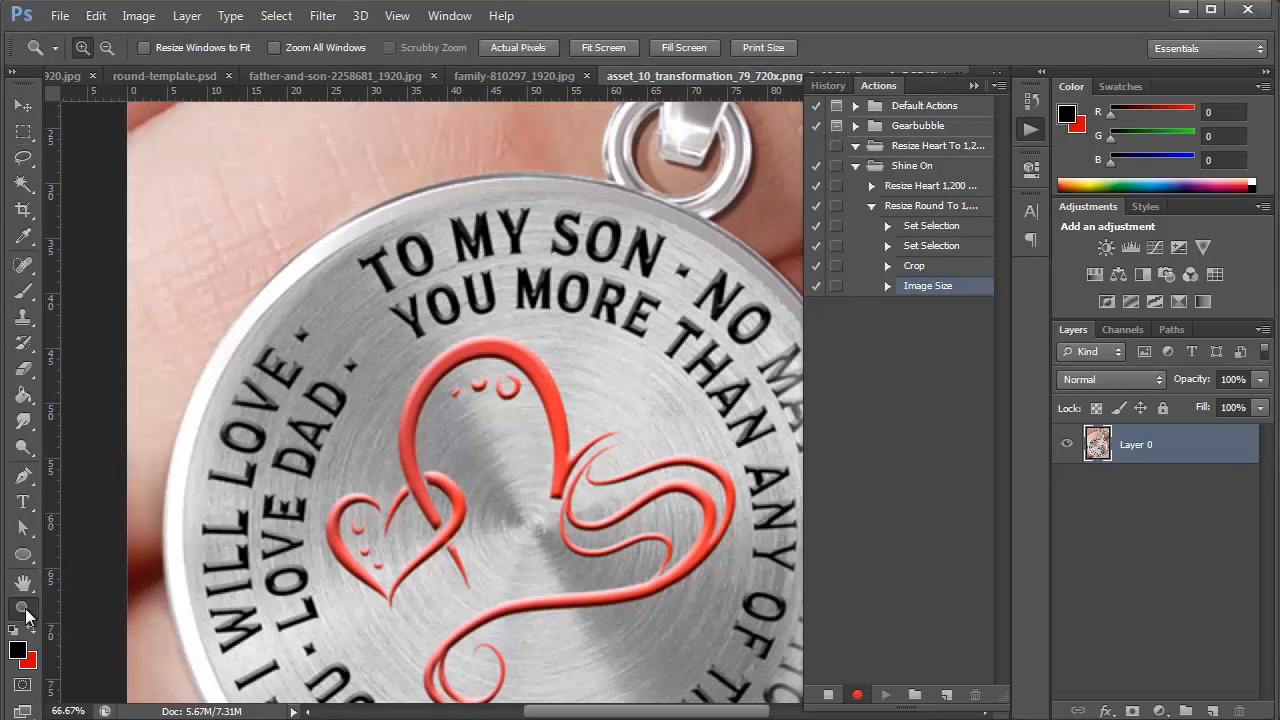
right_click(212, 502)
left_click(280, 515)
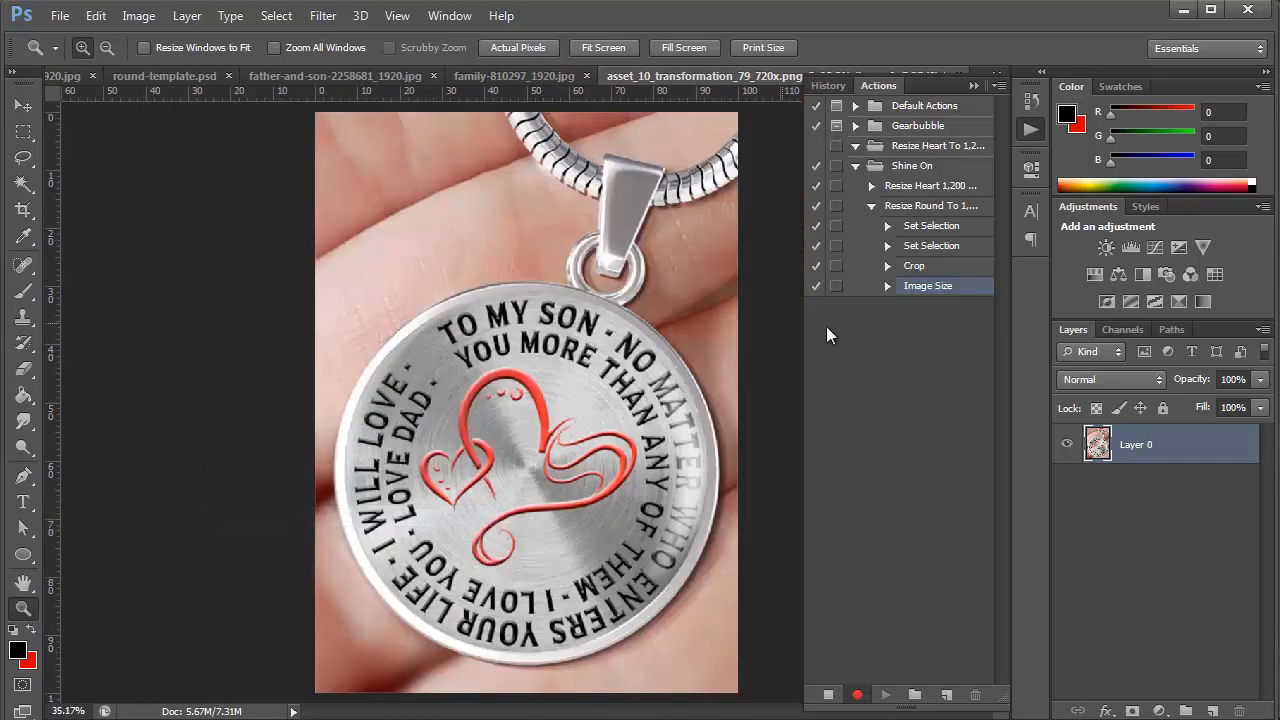
left_click(828, 694)
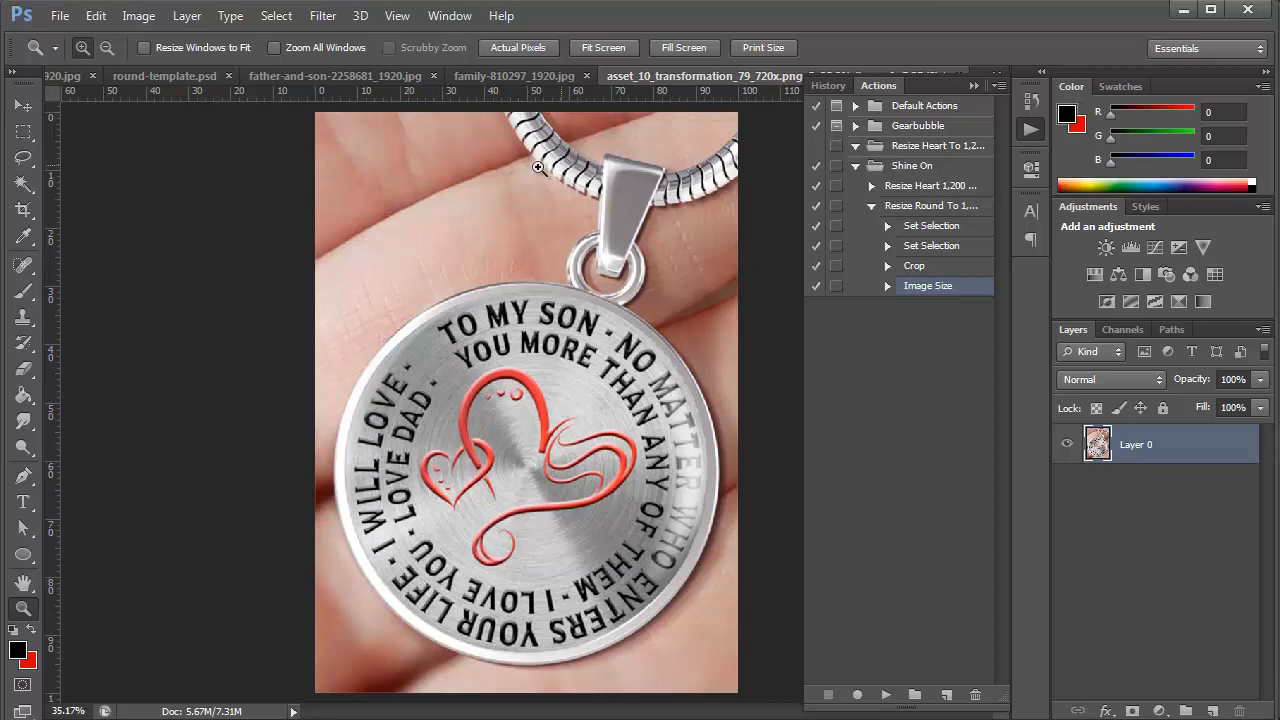
Save the image for web as a PNG-24 named 1200x1650 in the "to my son - no matter who enters your life" folder
left_click(60, 16)
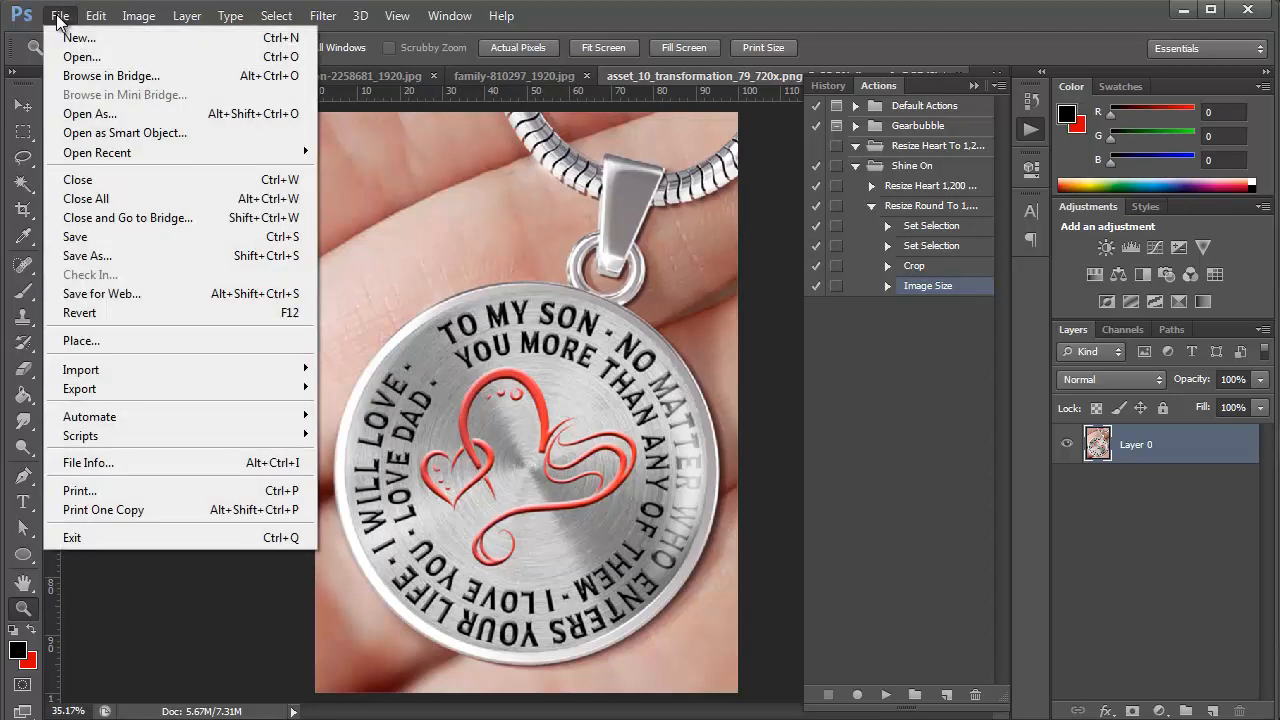
left_click(124, 298)
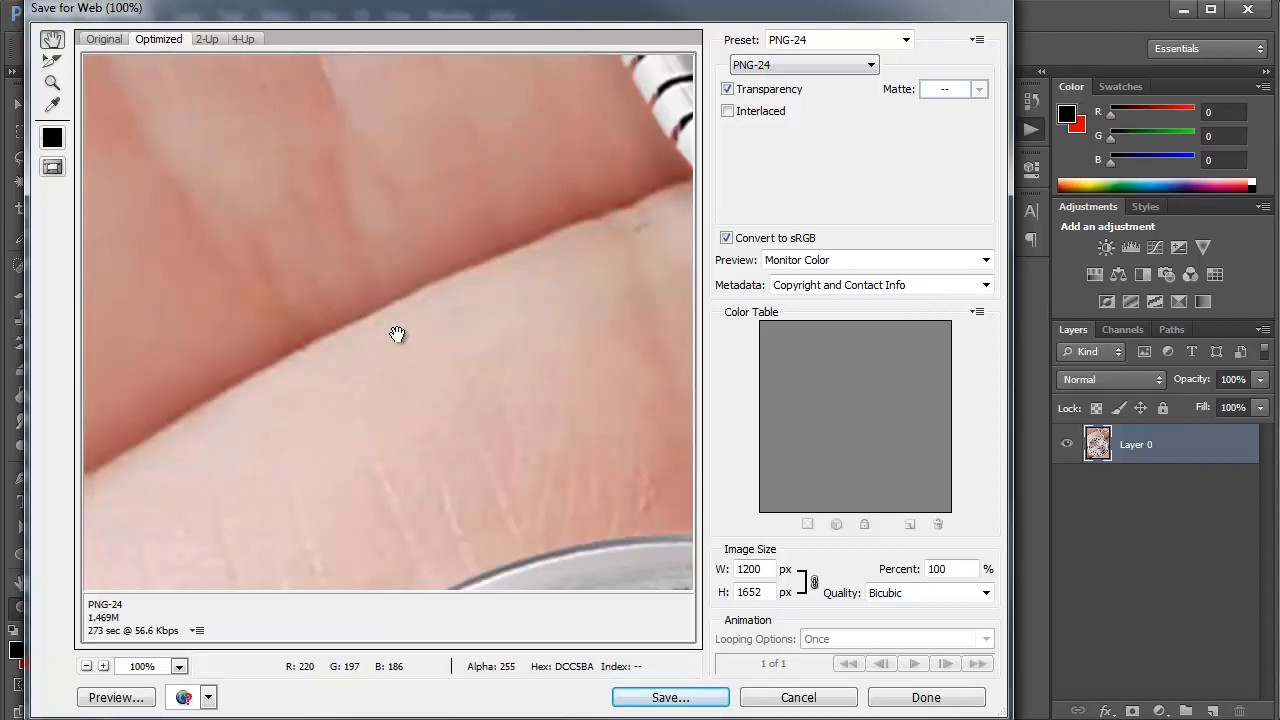
left_click(666, 697)
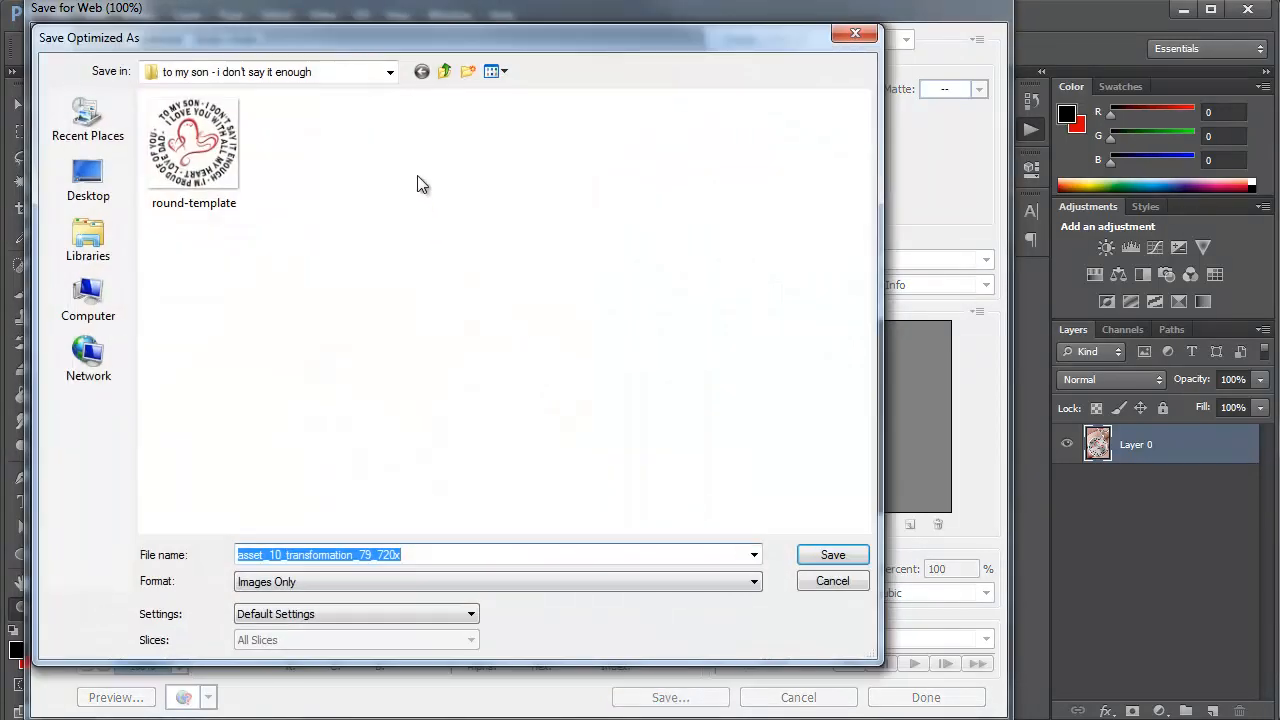
left_click(444, 71)
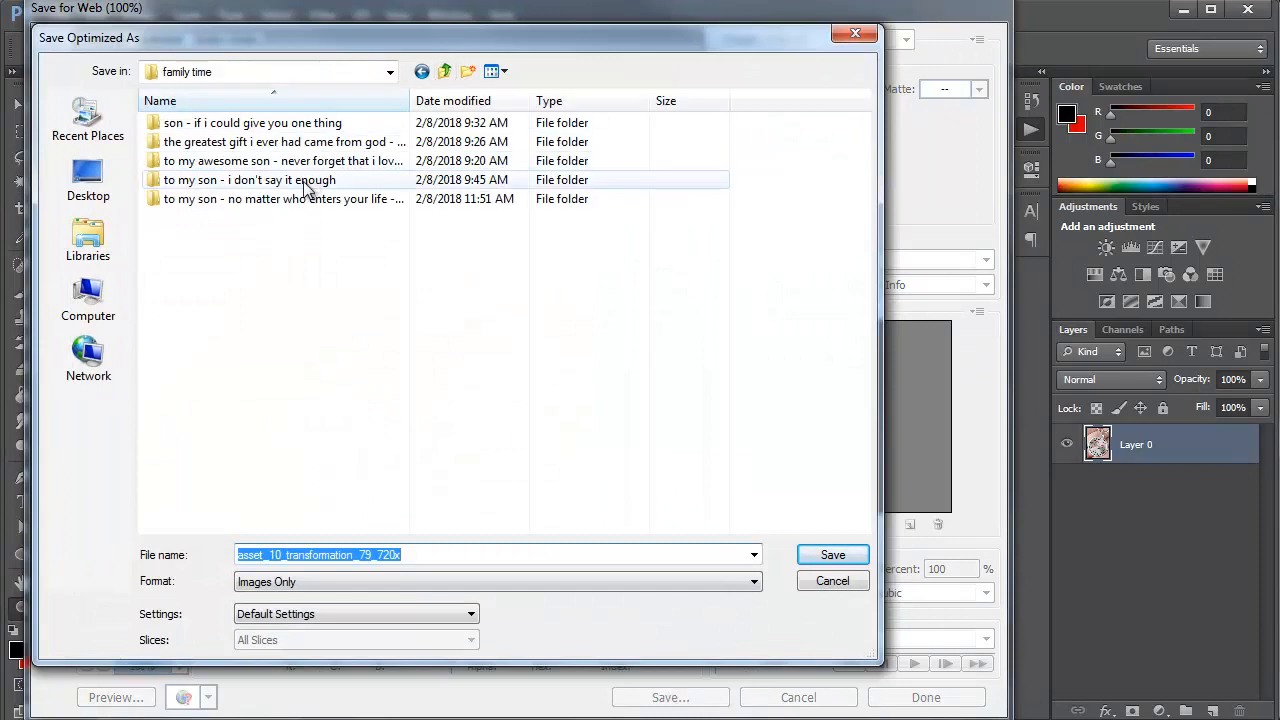
double_click(275, 199)
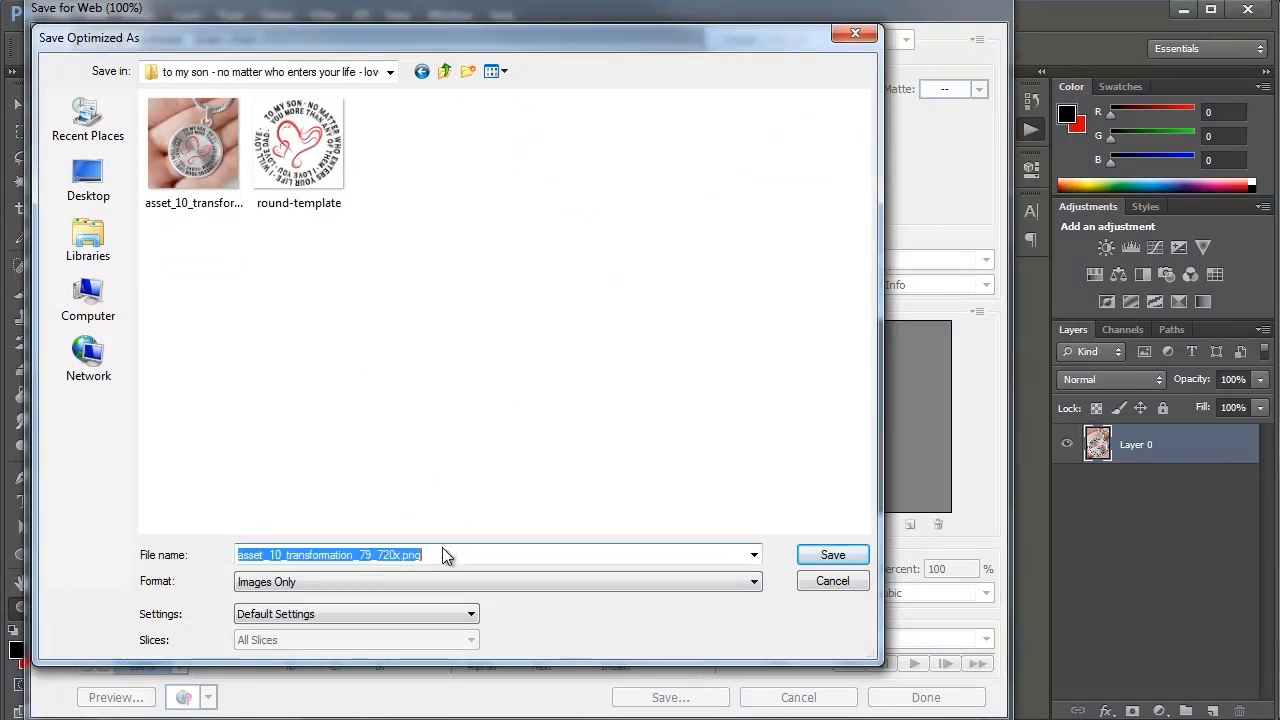
type("1200x1650")
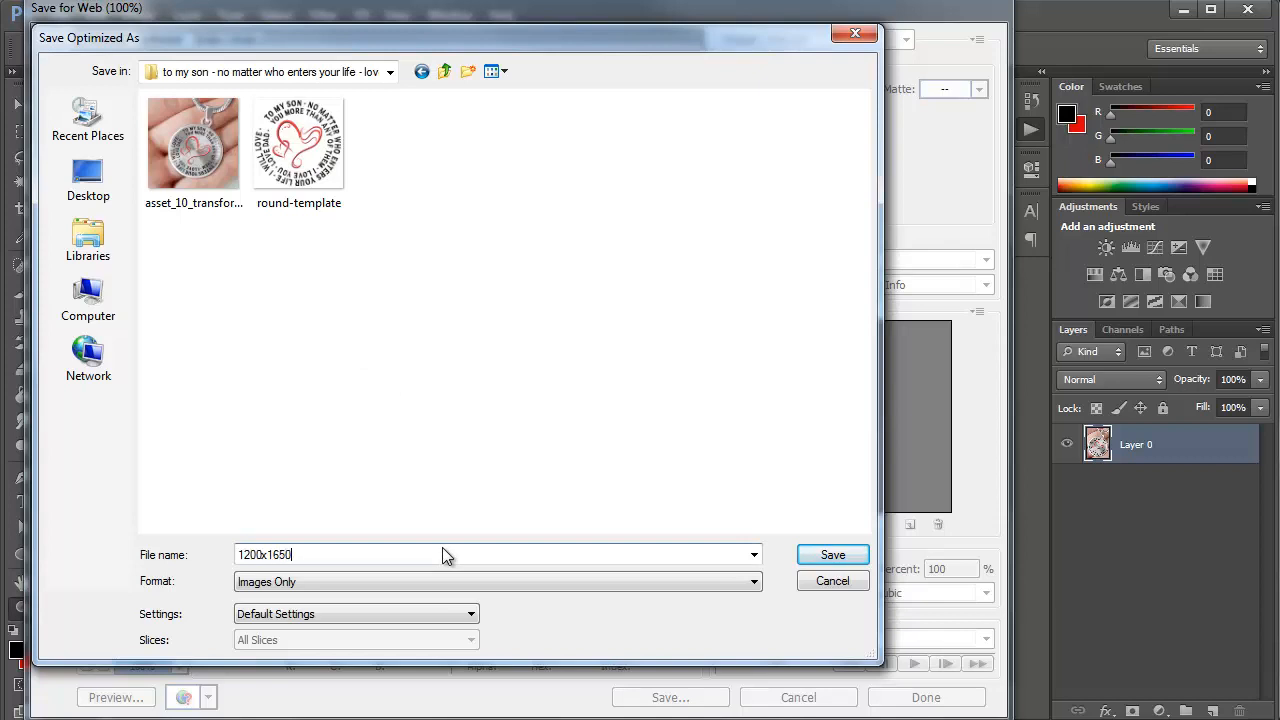
key("Return")
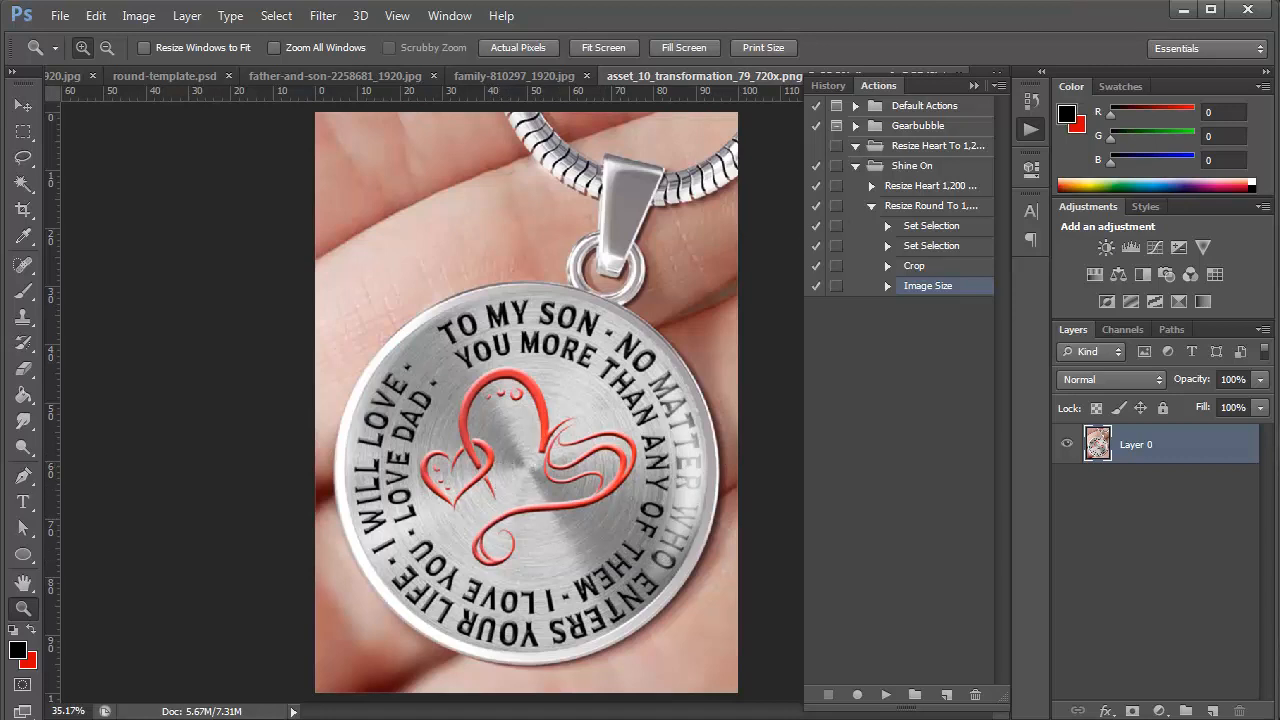
Collapse the recorded Resize Round action in the Shine On set and select it
left_click(872, 206)
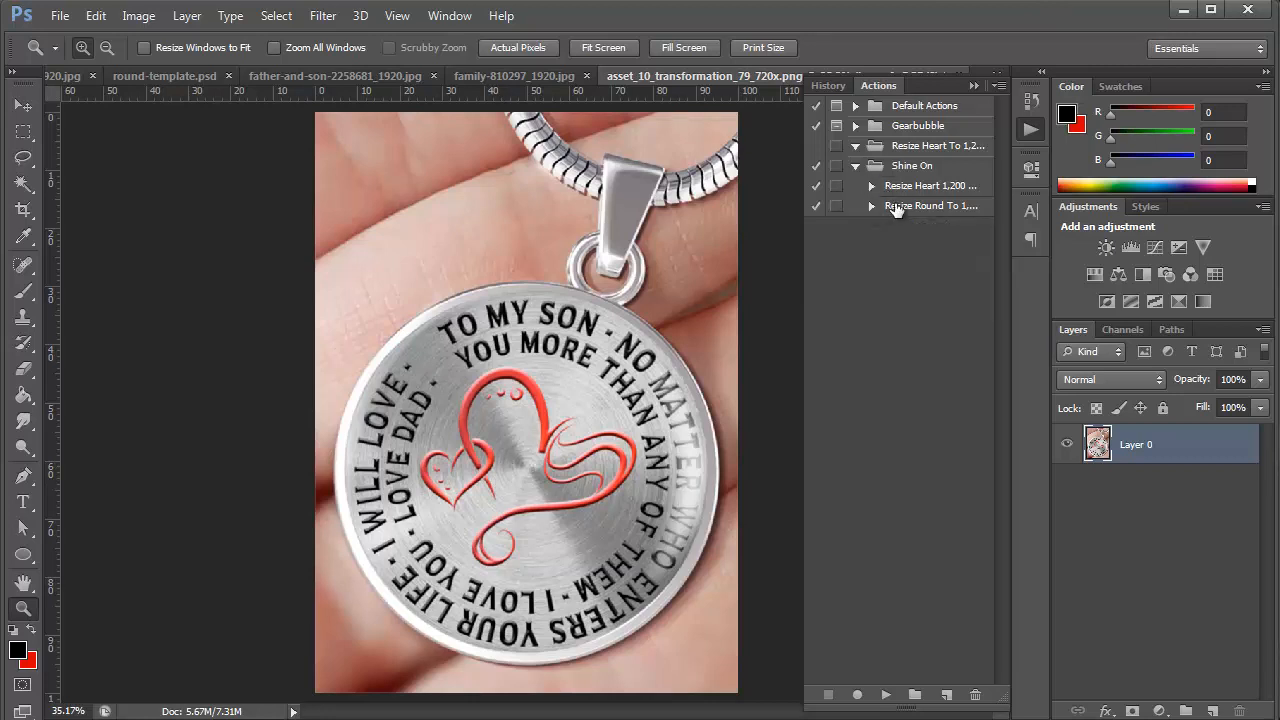
left_click(896, 208)
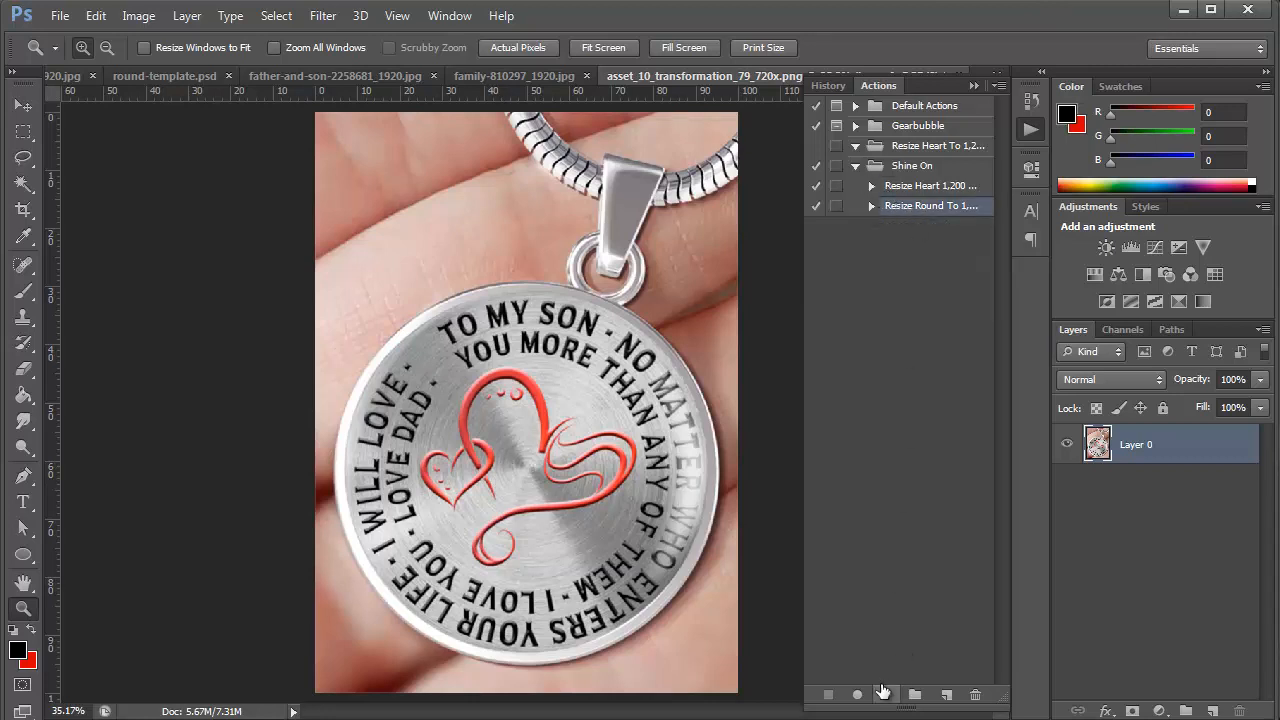